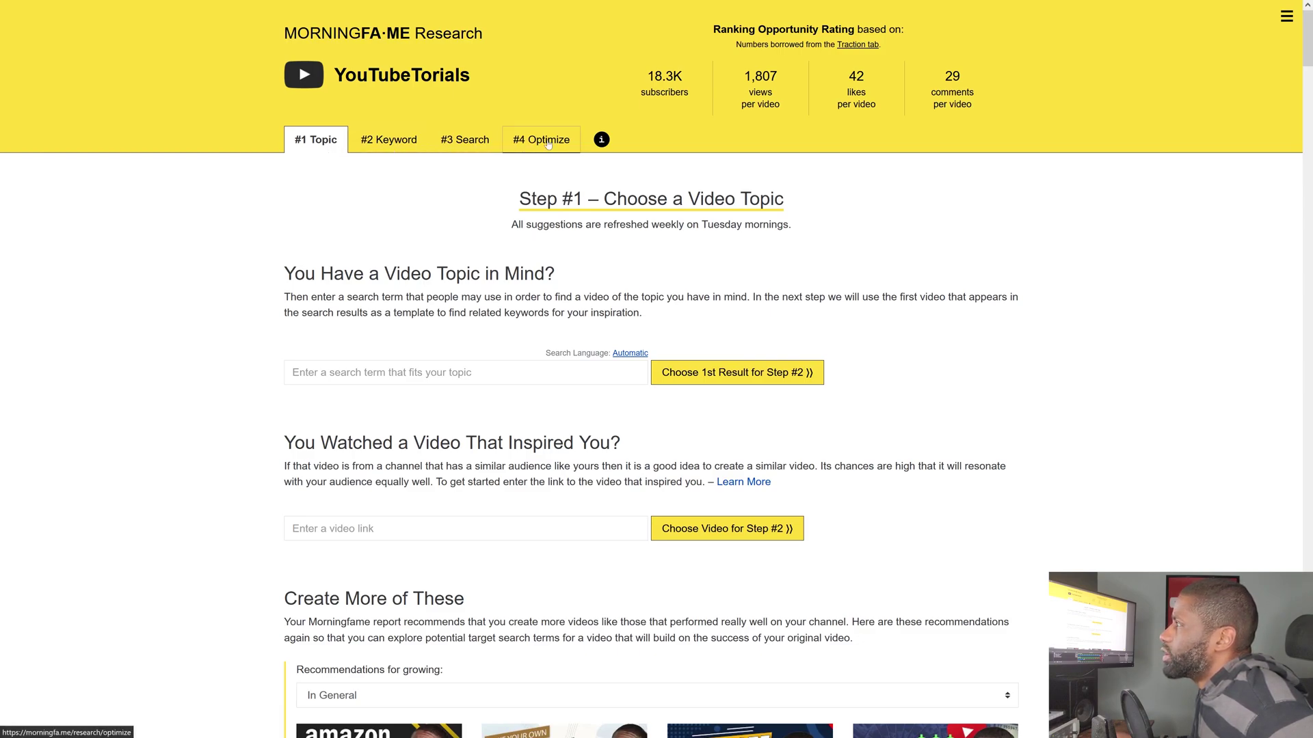
scroll(117, 222, down, 2)
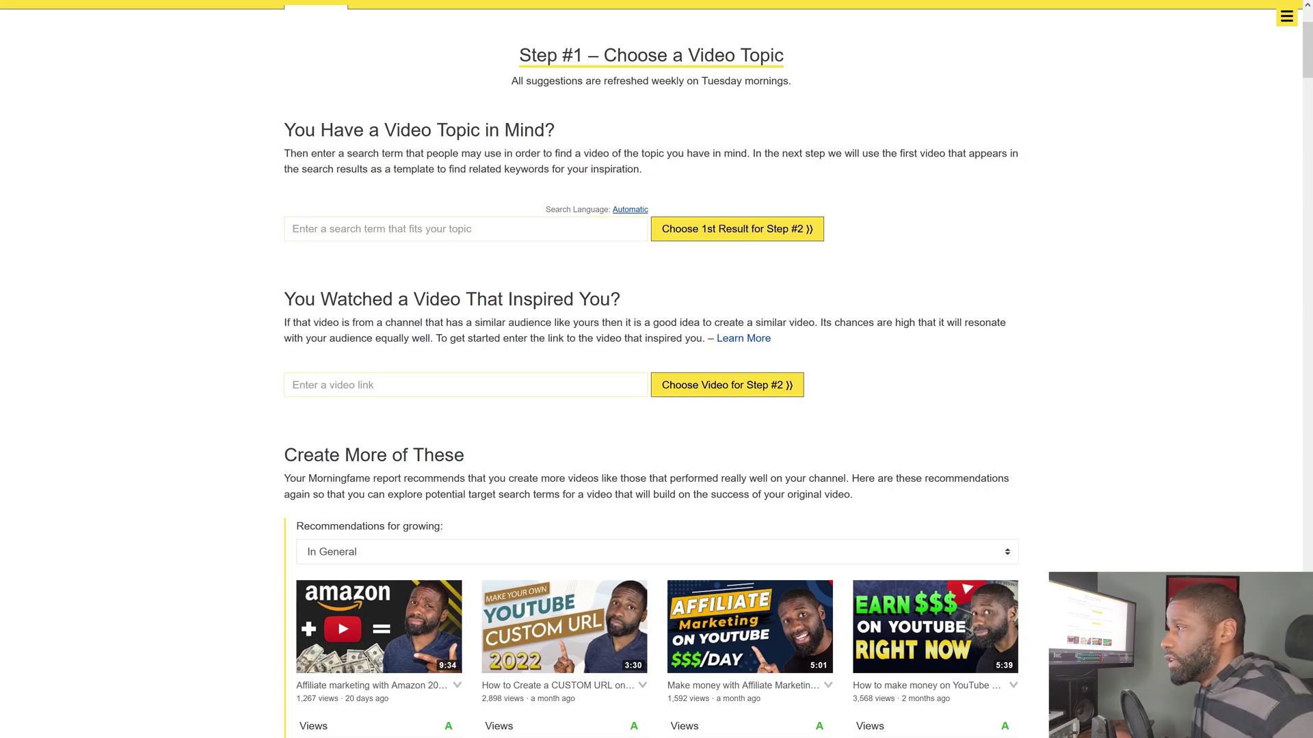
scroll(330, 335, down, 3)
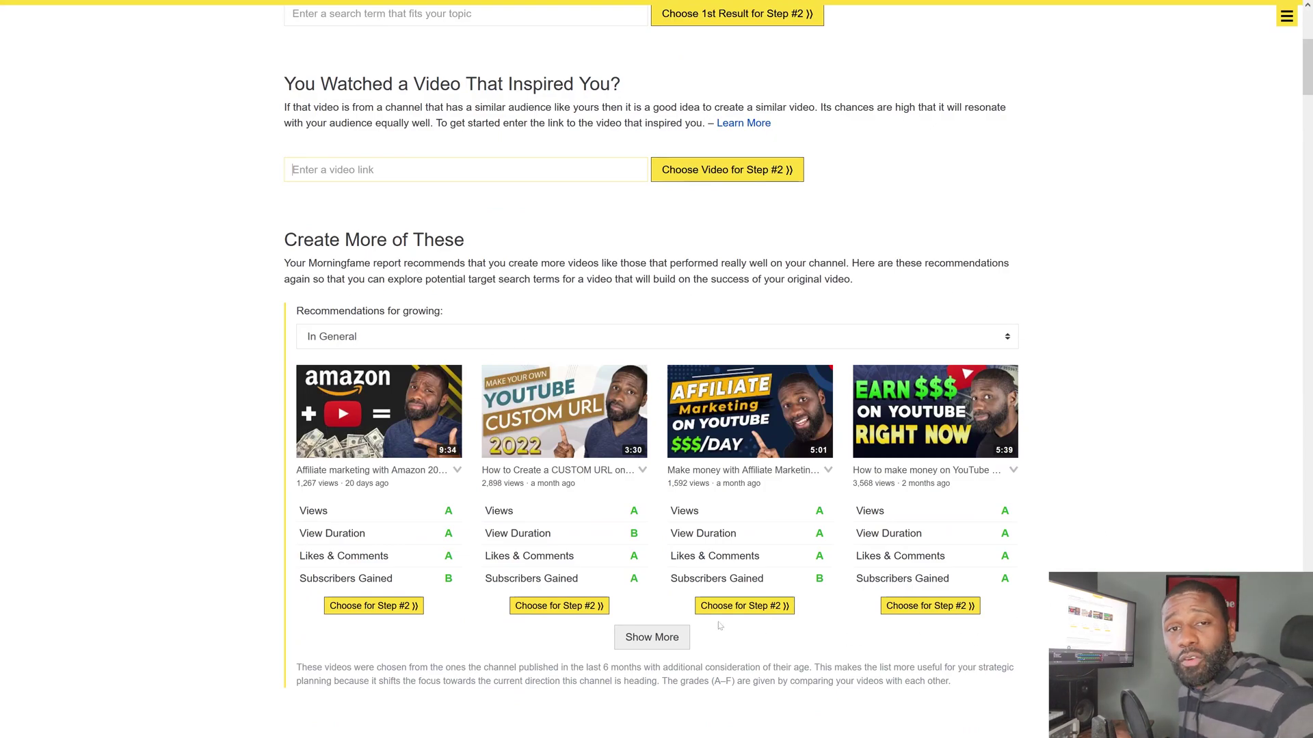
scroll(1232, 222, down, 2)
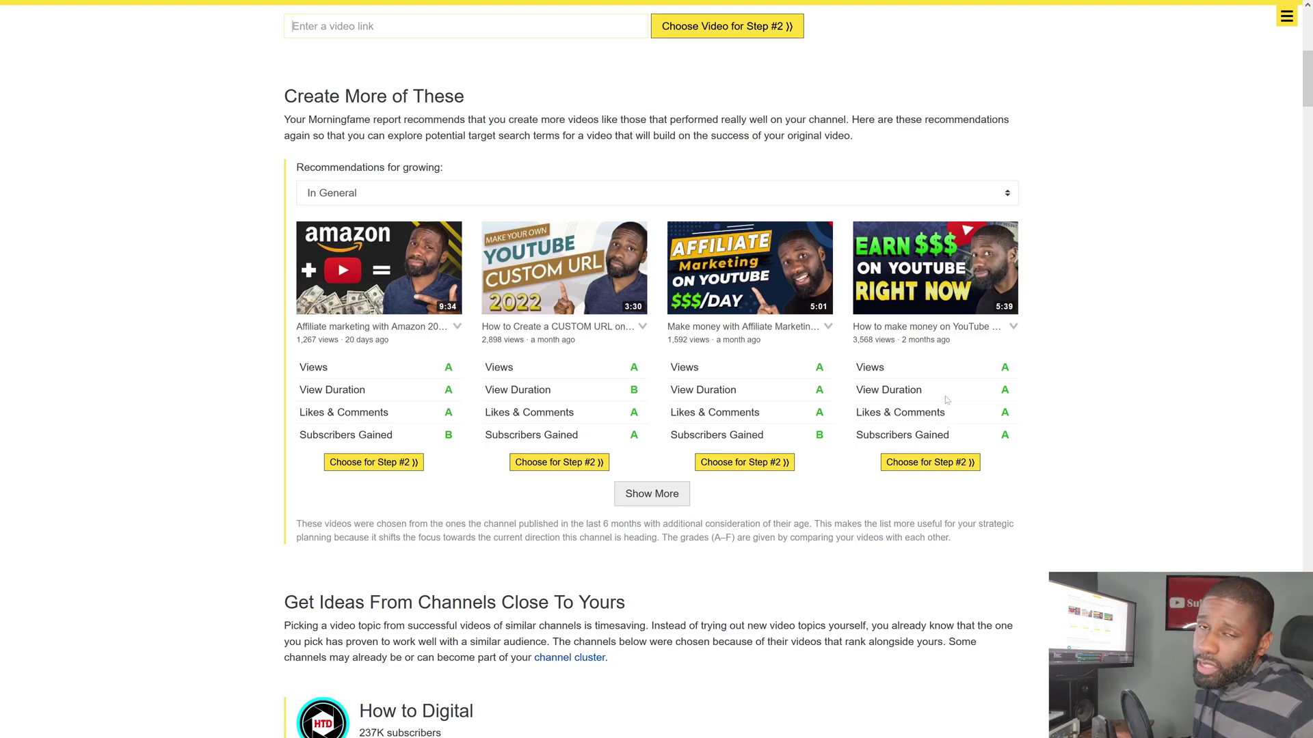
scroll(946, 397, down, 5)
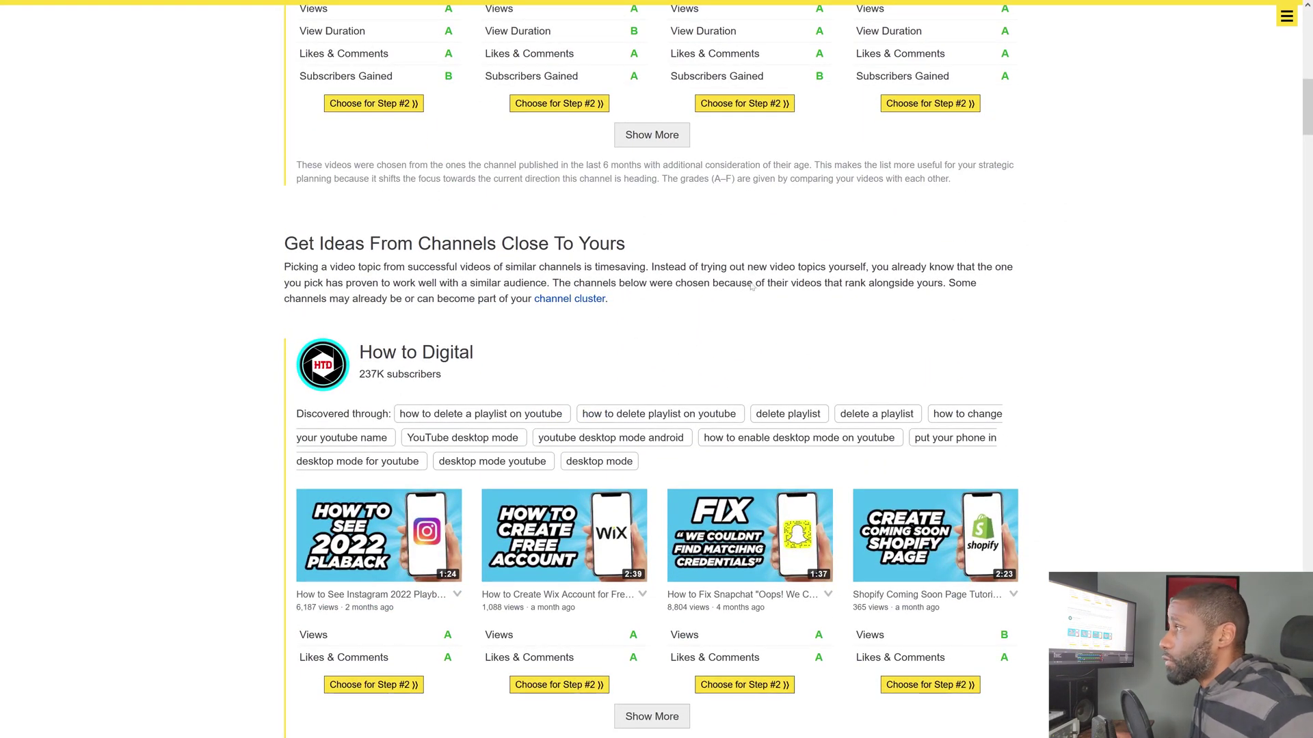
drag(1304, 89, 1294, 330)
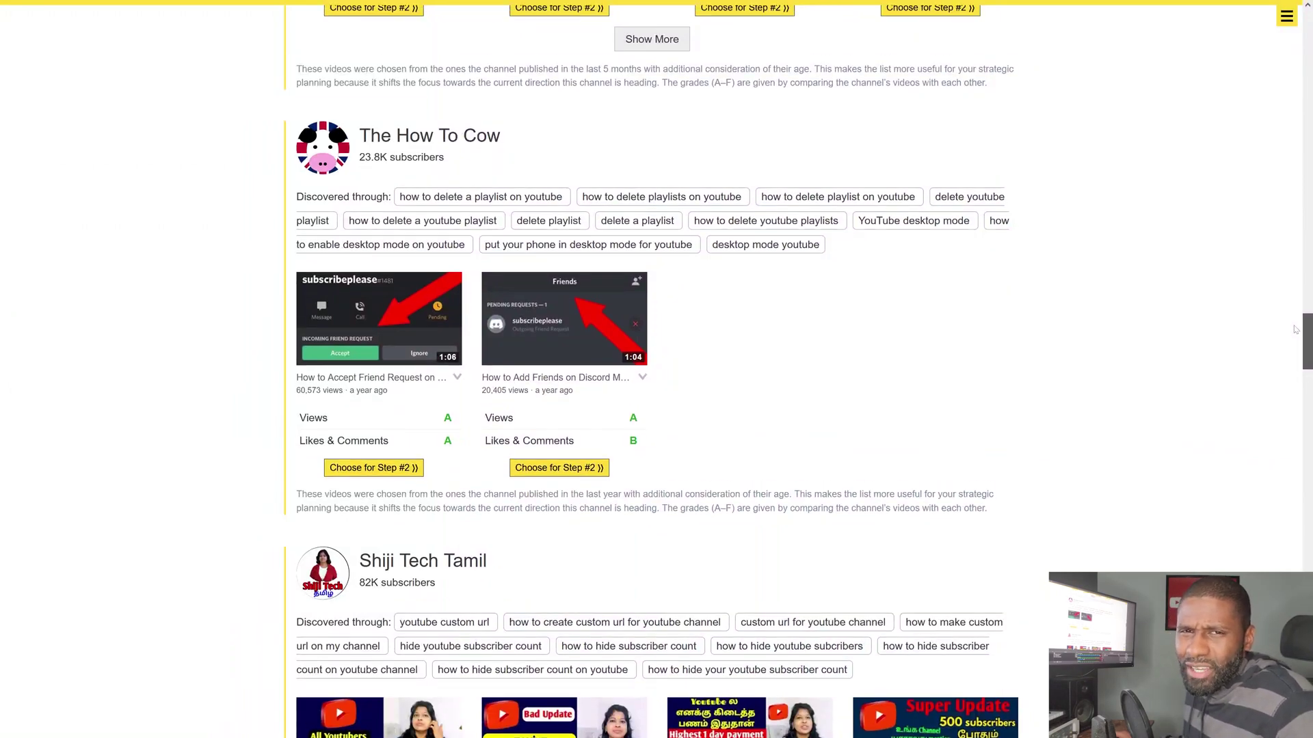
drag(1296, 330, 1294, 38)
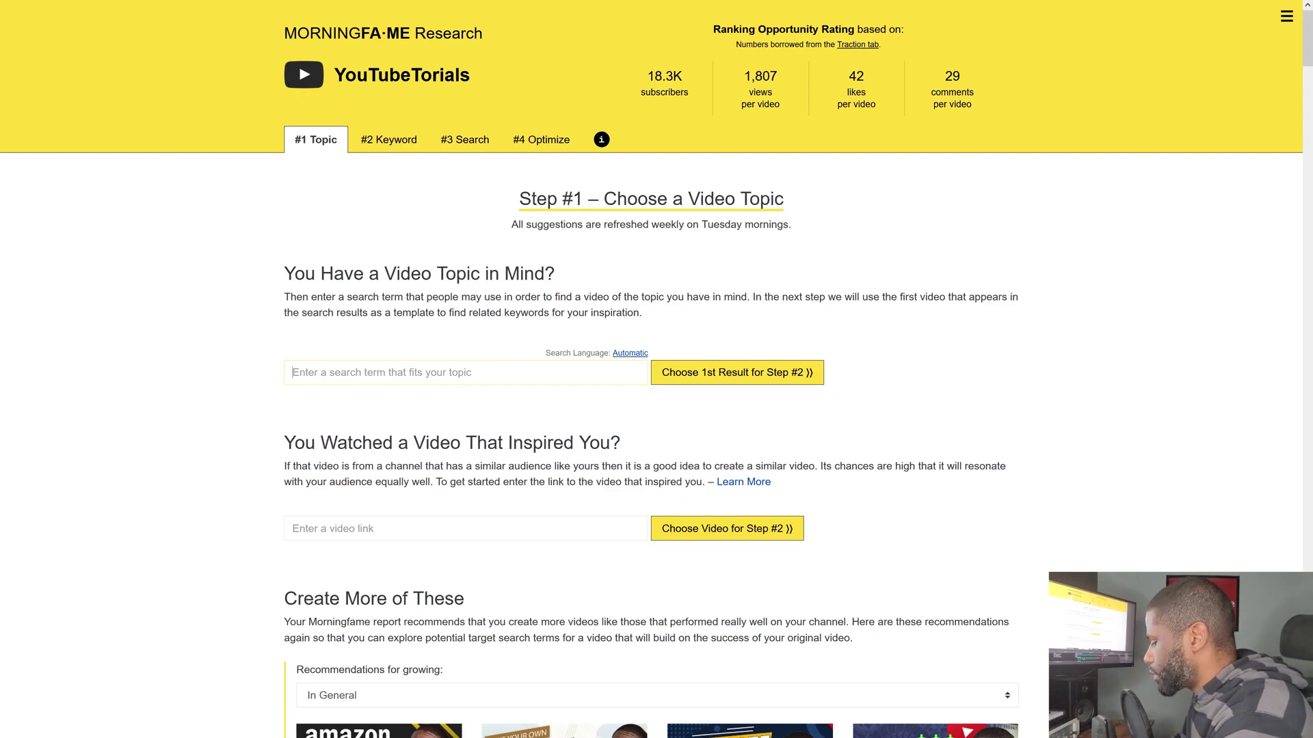
Search 'buy youtube views' from the autocomplete and view its score-44 keyword suggestions.
text(buy)
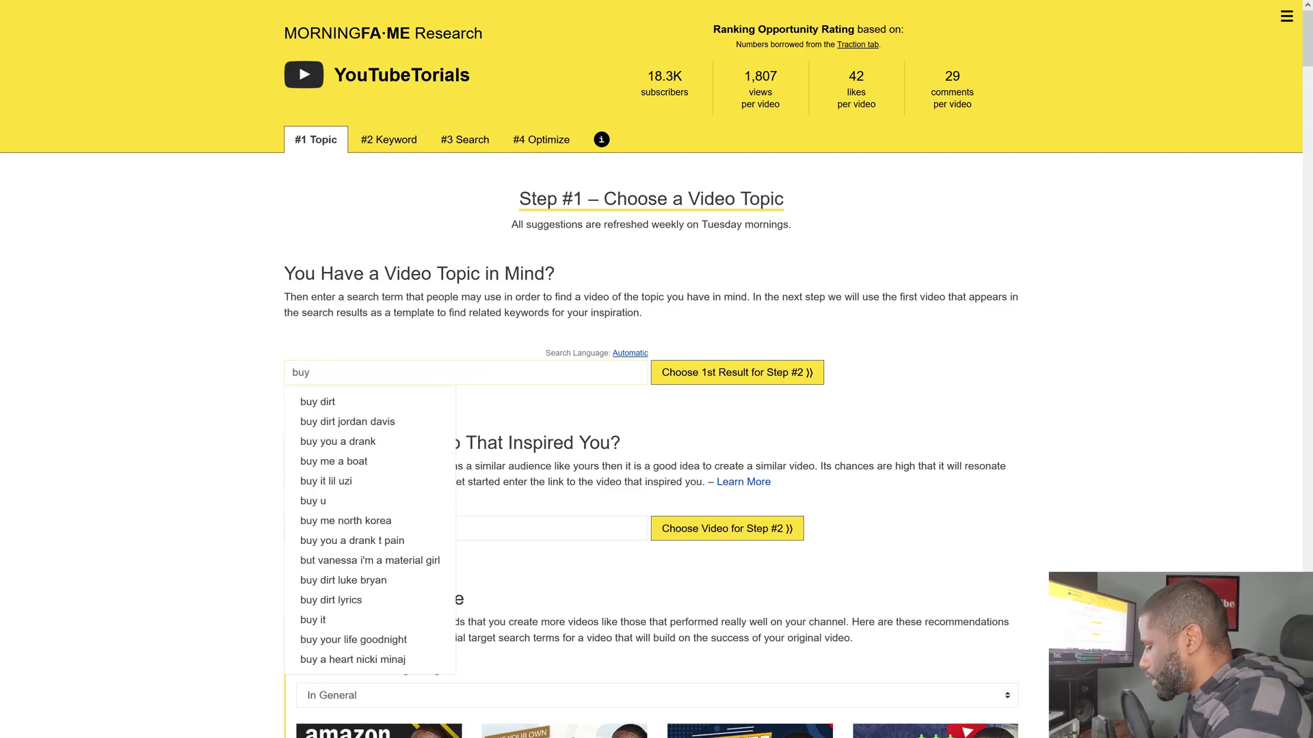
text( youtu)
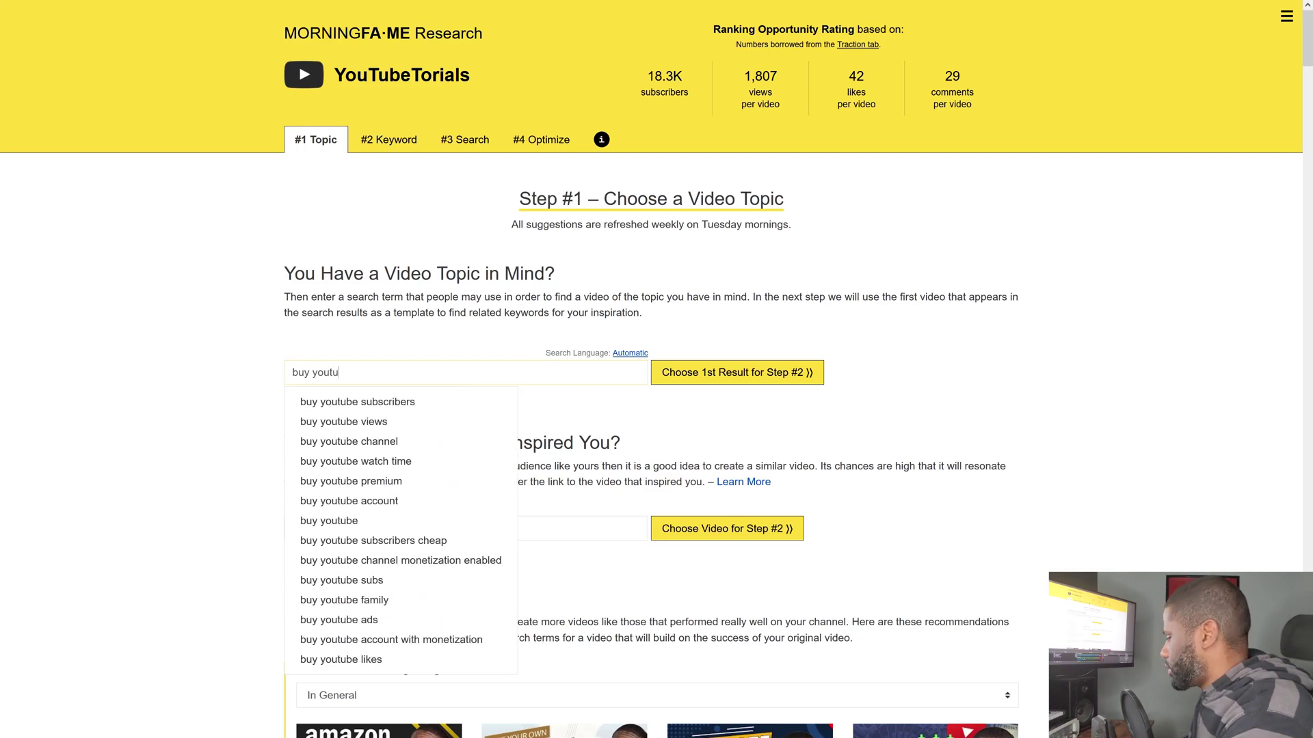
key(Down)
key(Down)
key(Return)
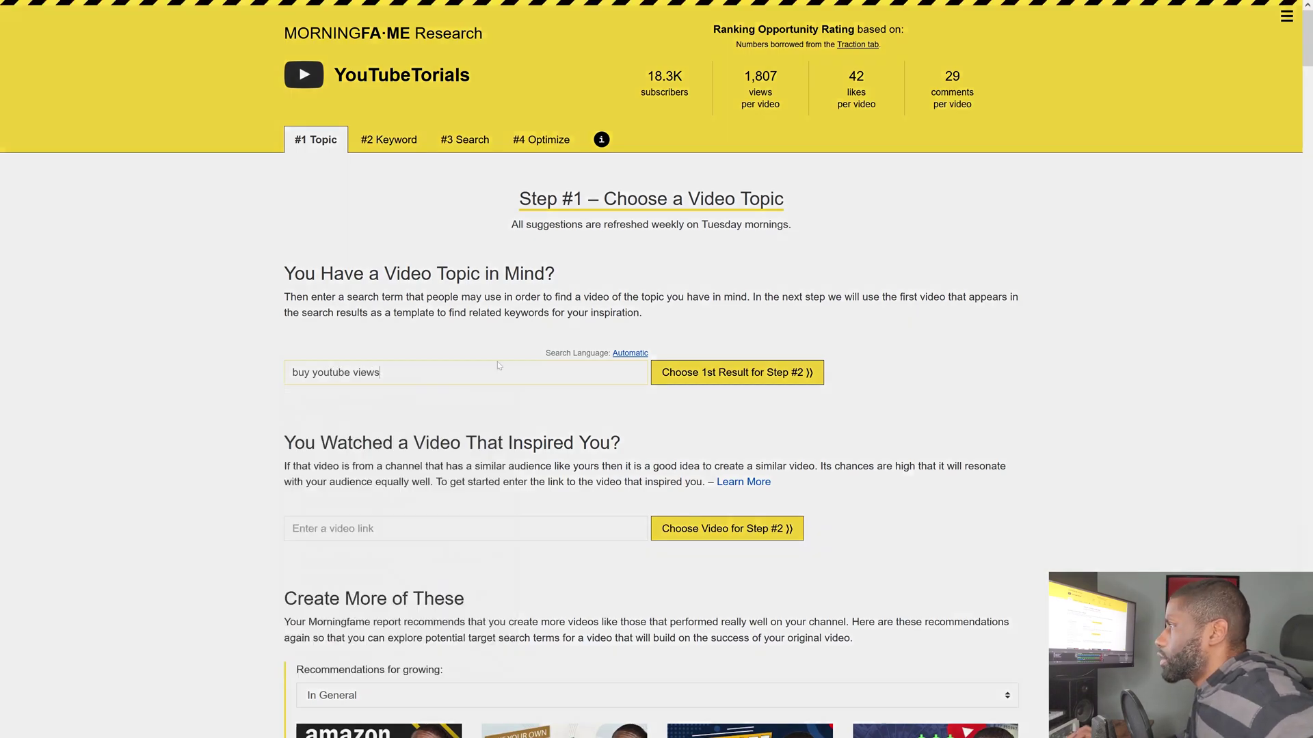
scroll(629, 311, down, 1)
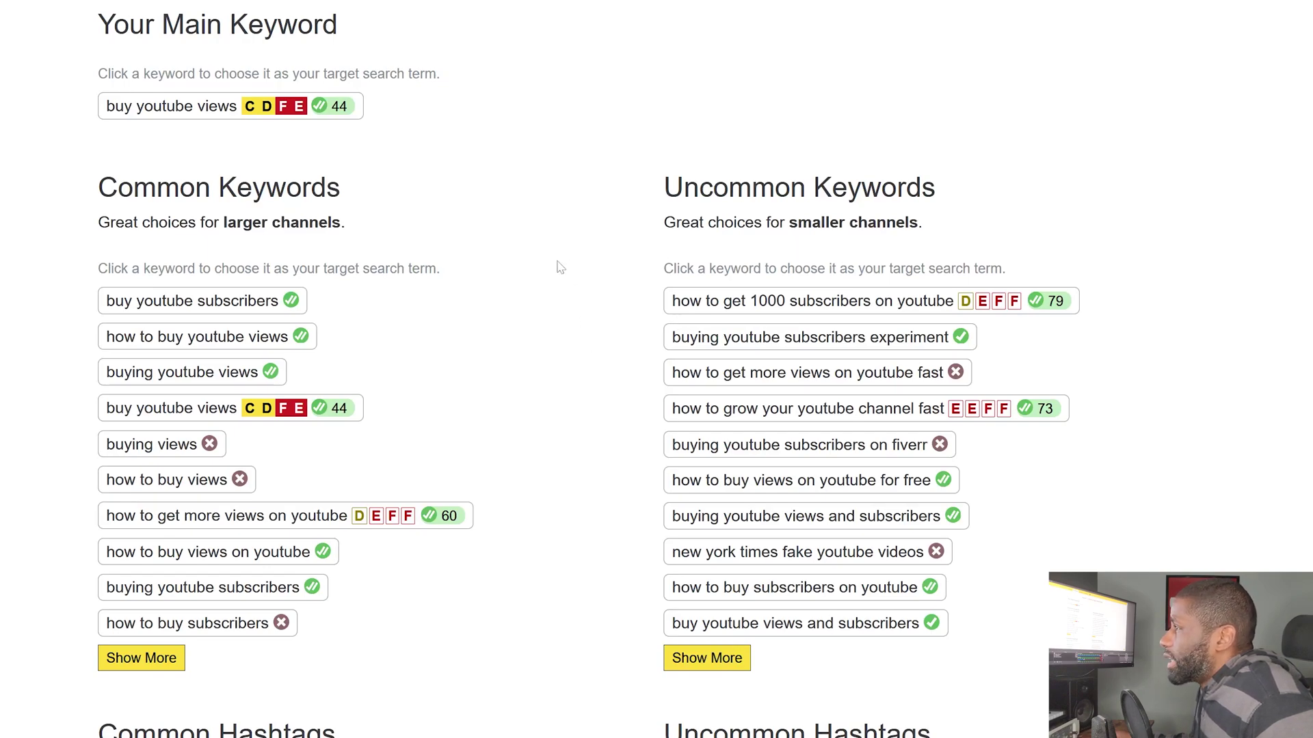
scroll(545, 320, down, 2)
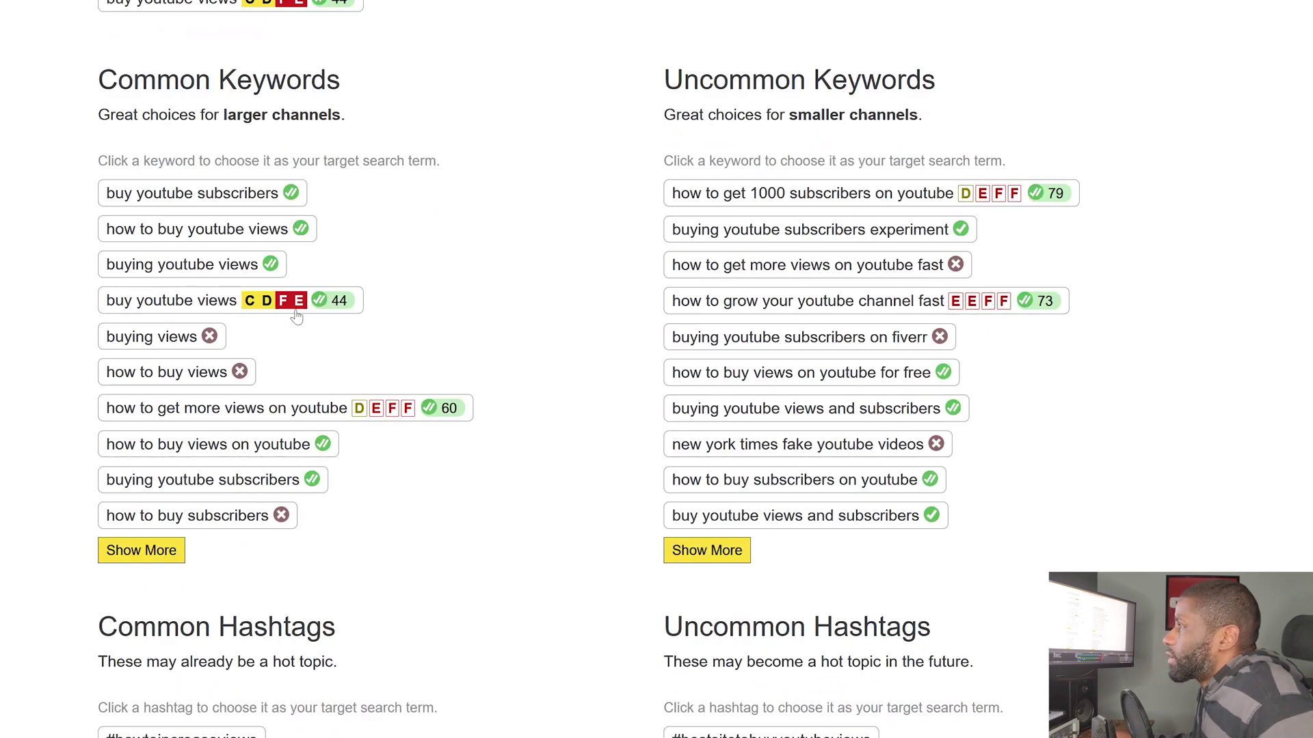
click(205, 197)
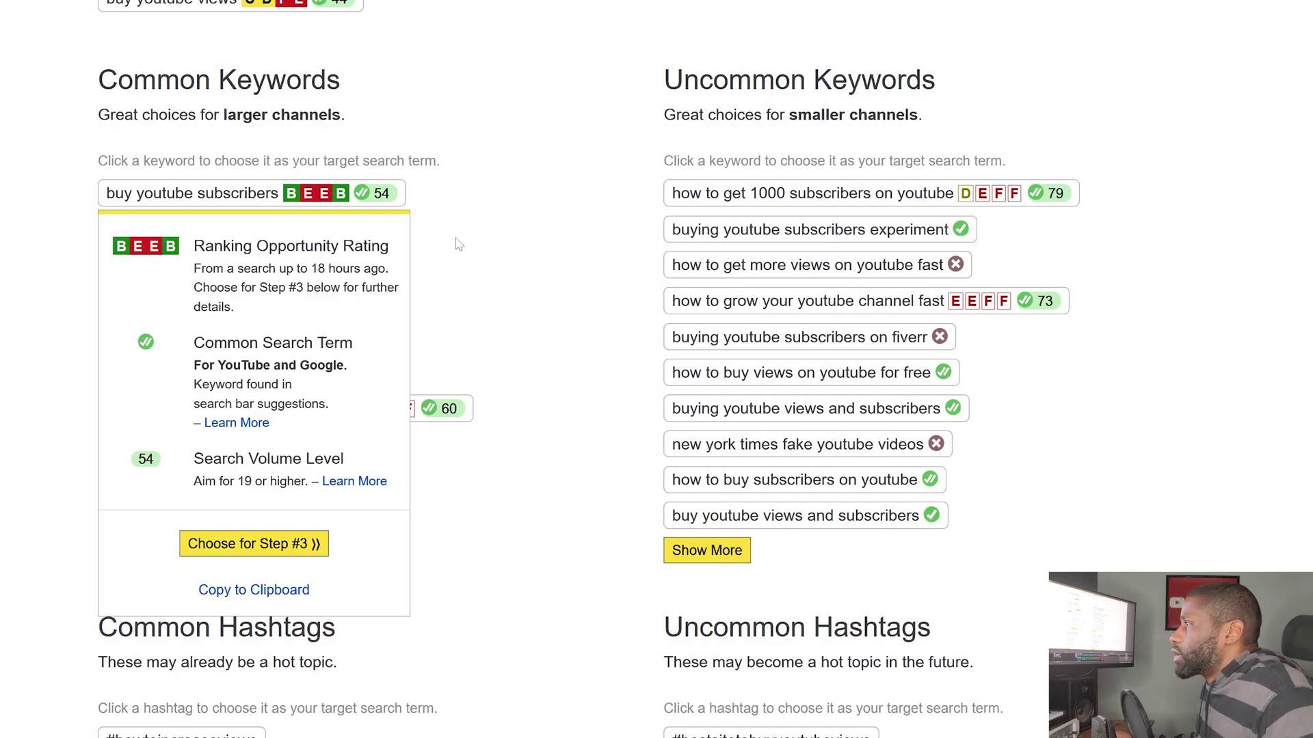
click(476, 233)
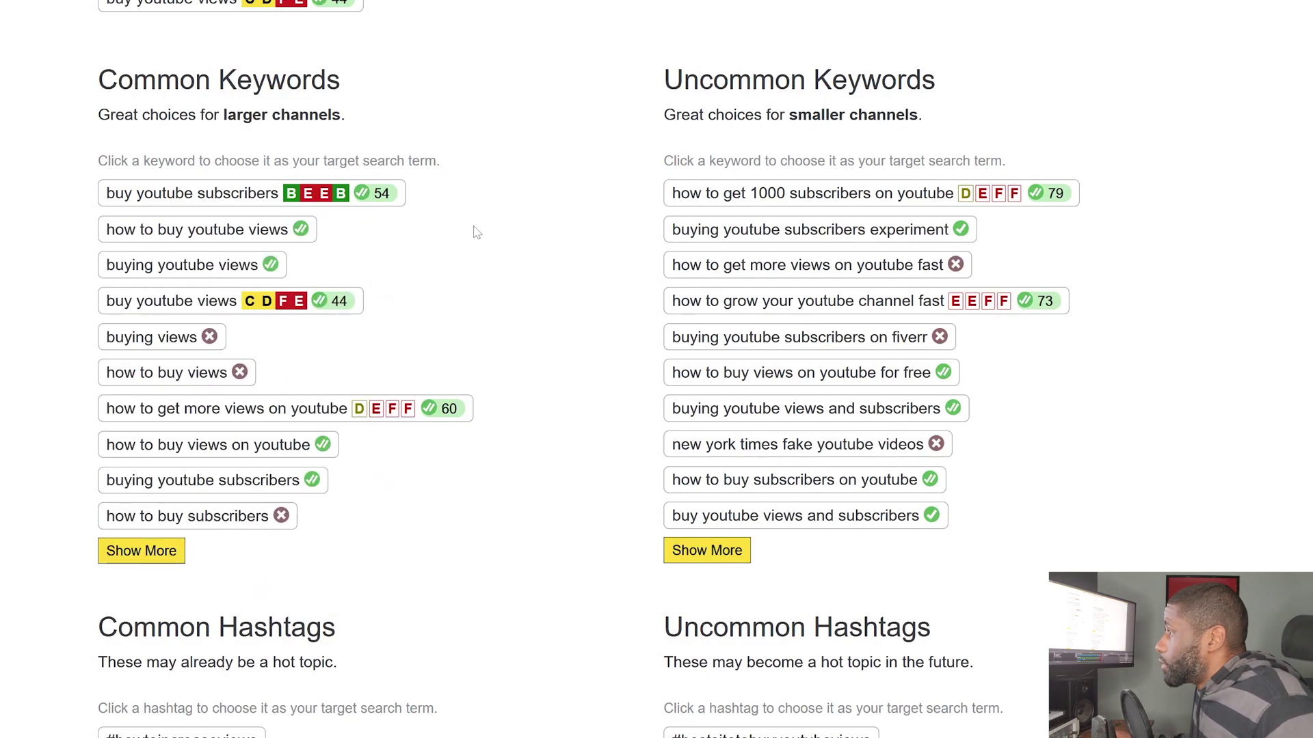
click(153, 200)
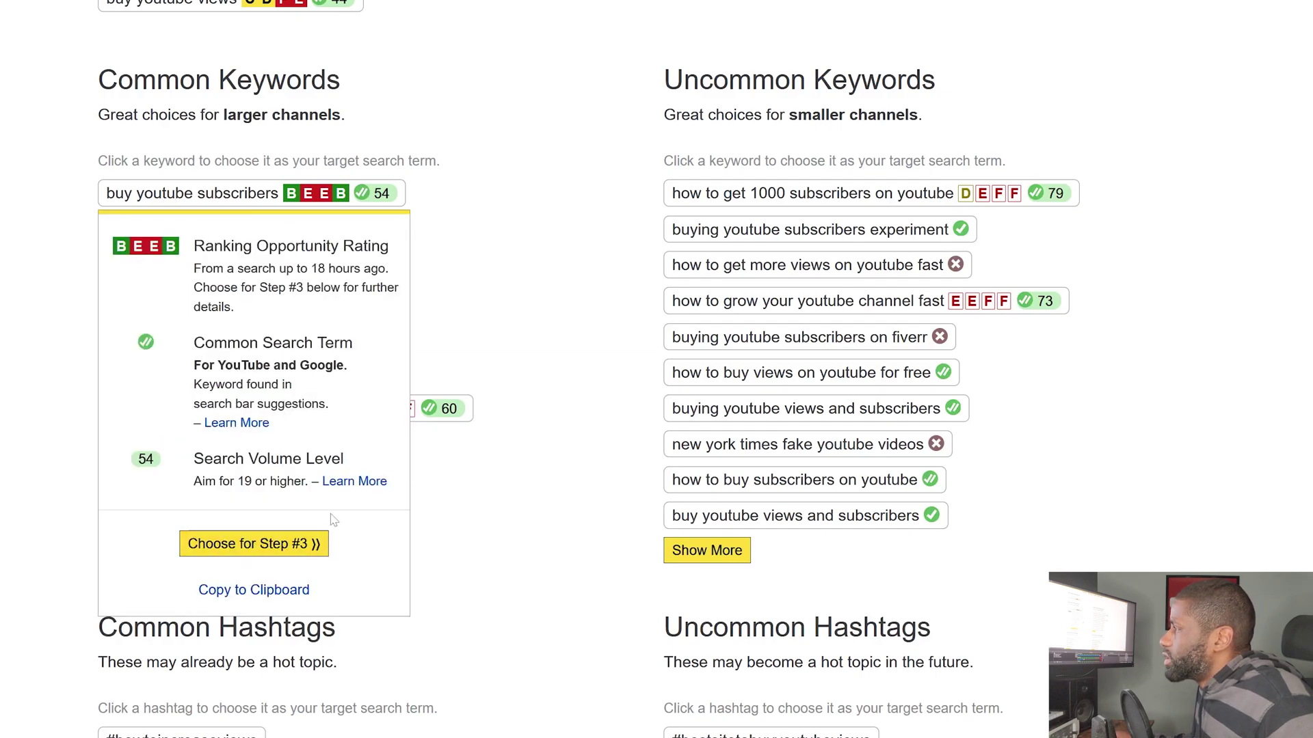
click(515, 322)
click(194, 6)
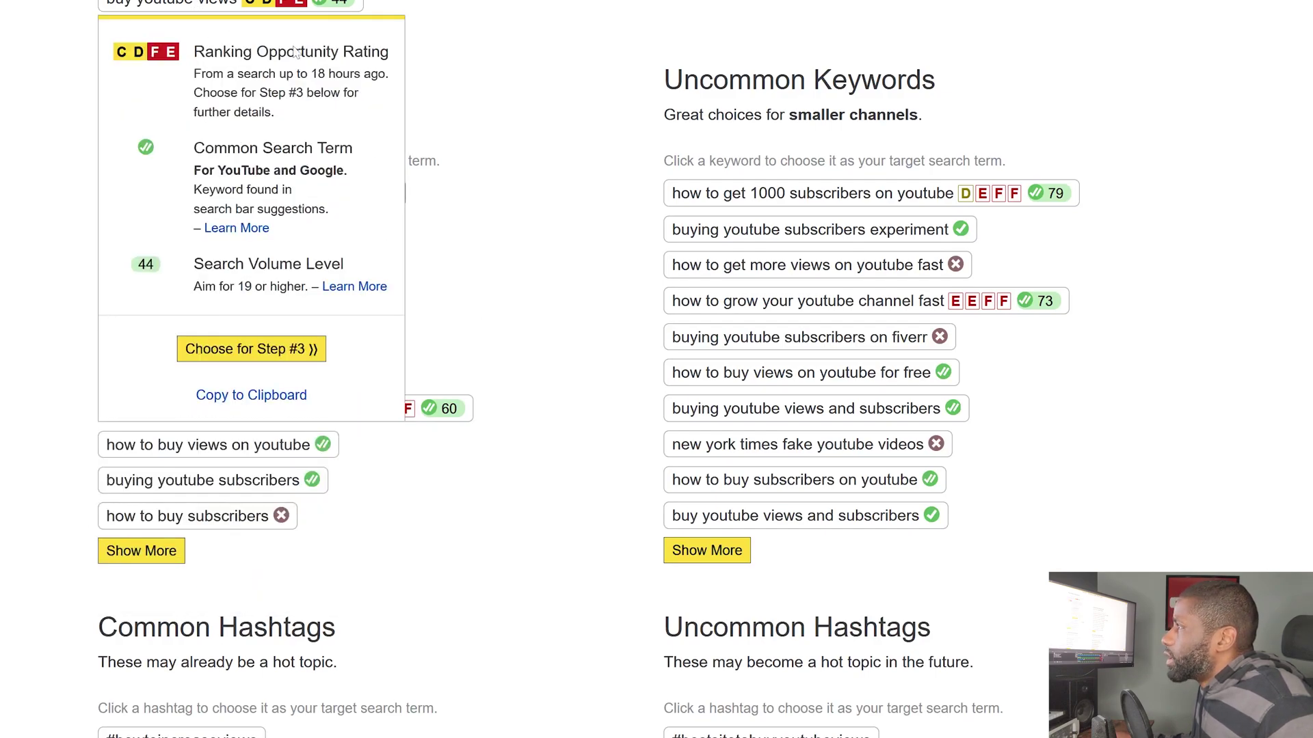
click(535, 72)
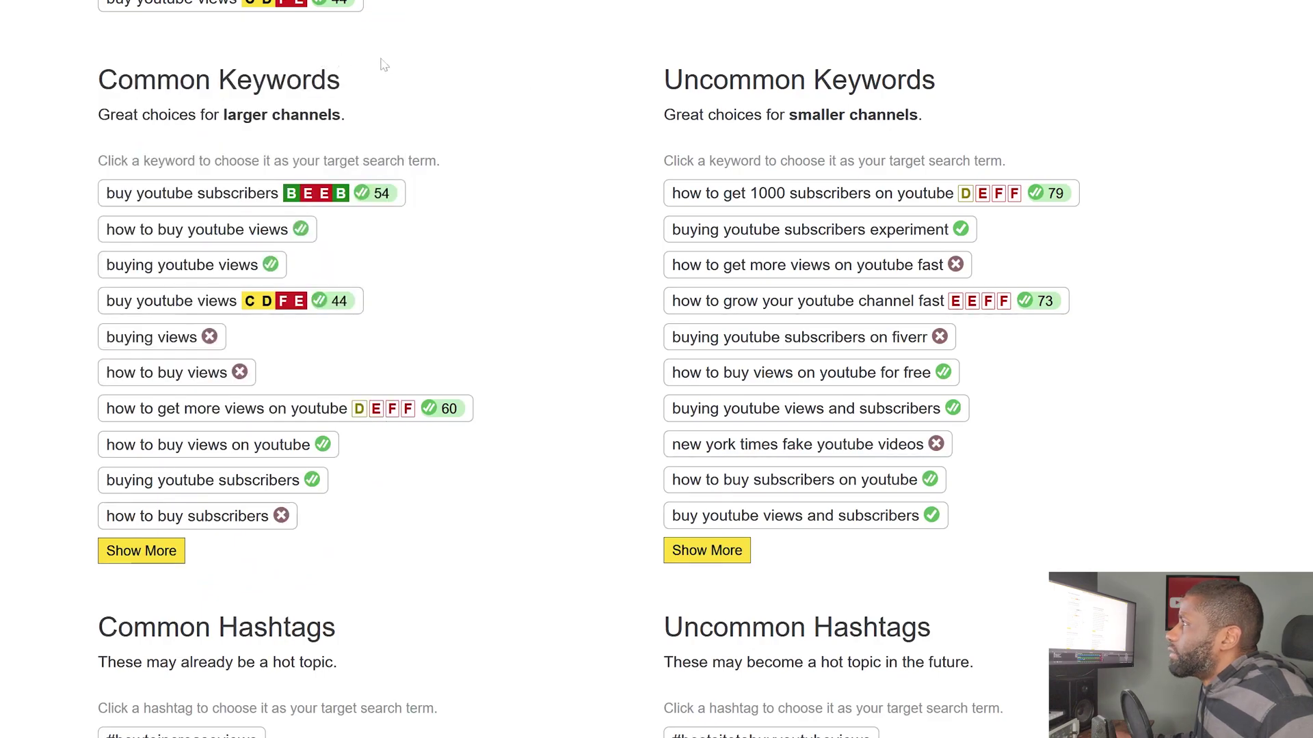
scroll(390, 61, up, 4)
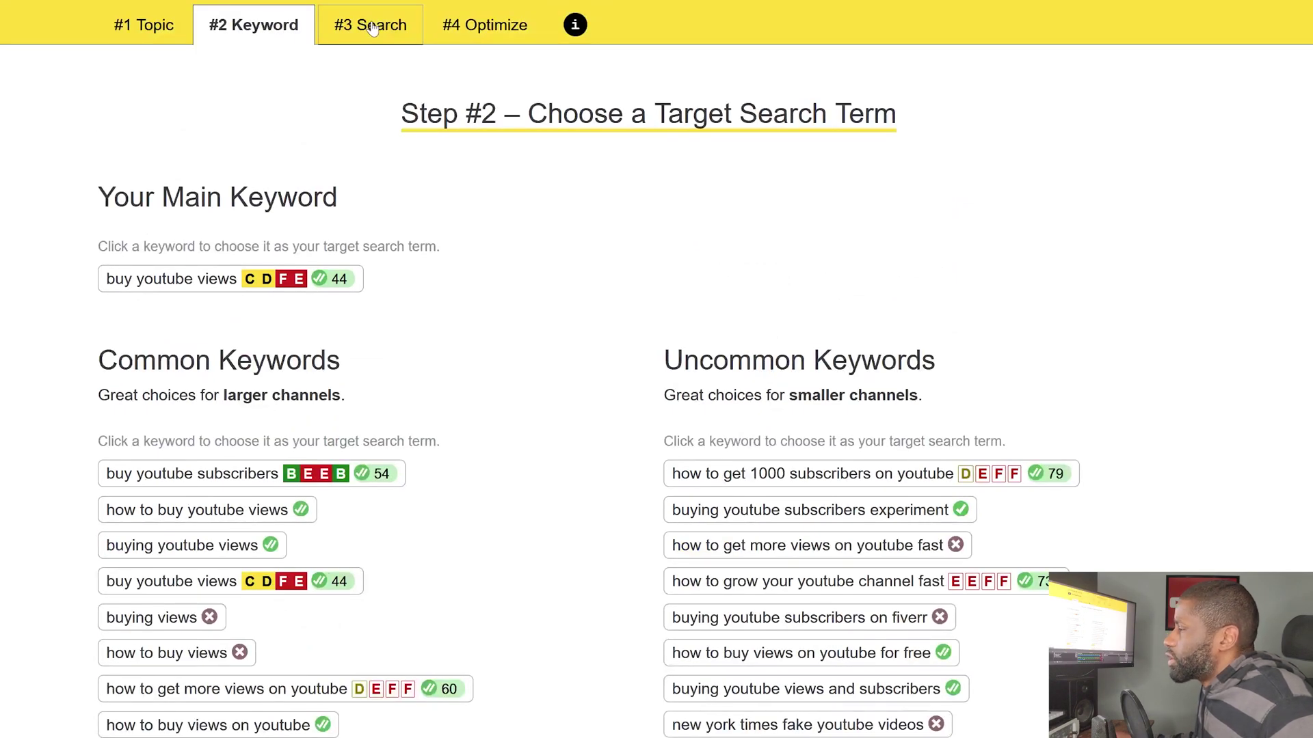
scroll(373, 27, down, 10)
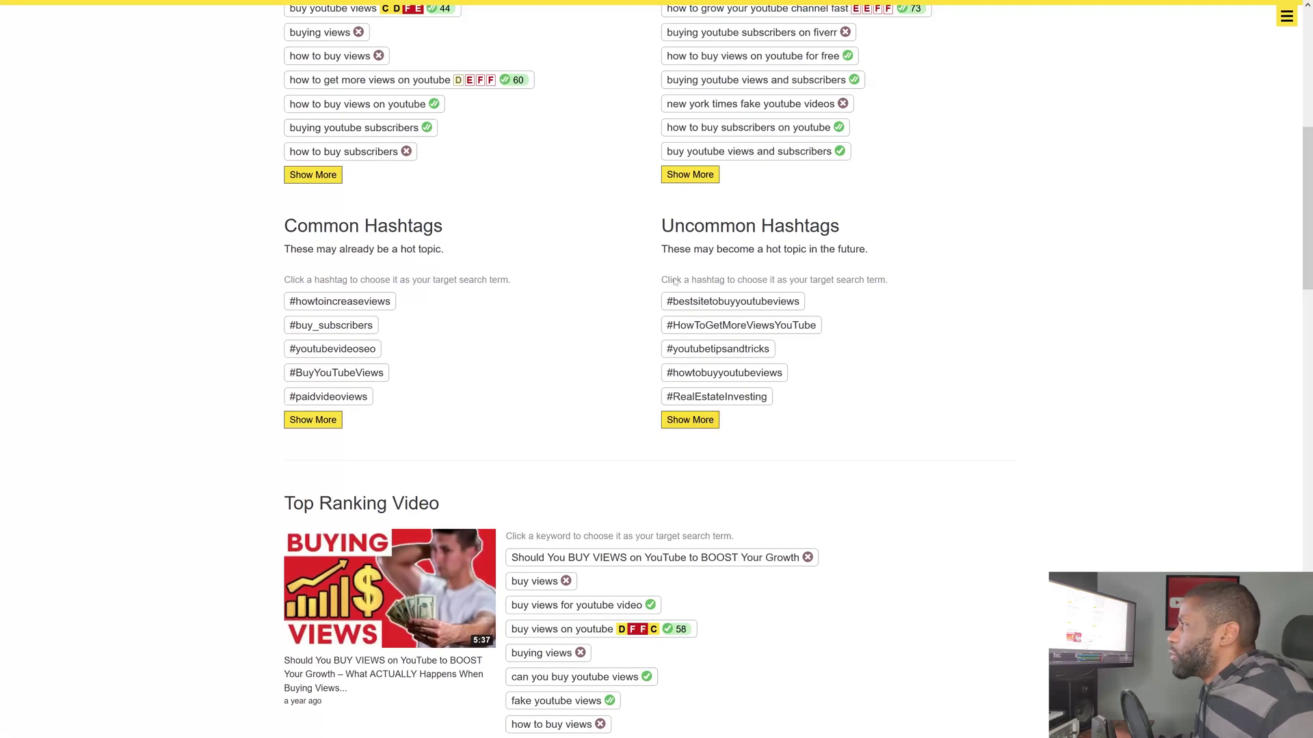
scroll(599, 336, down, 3)
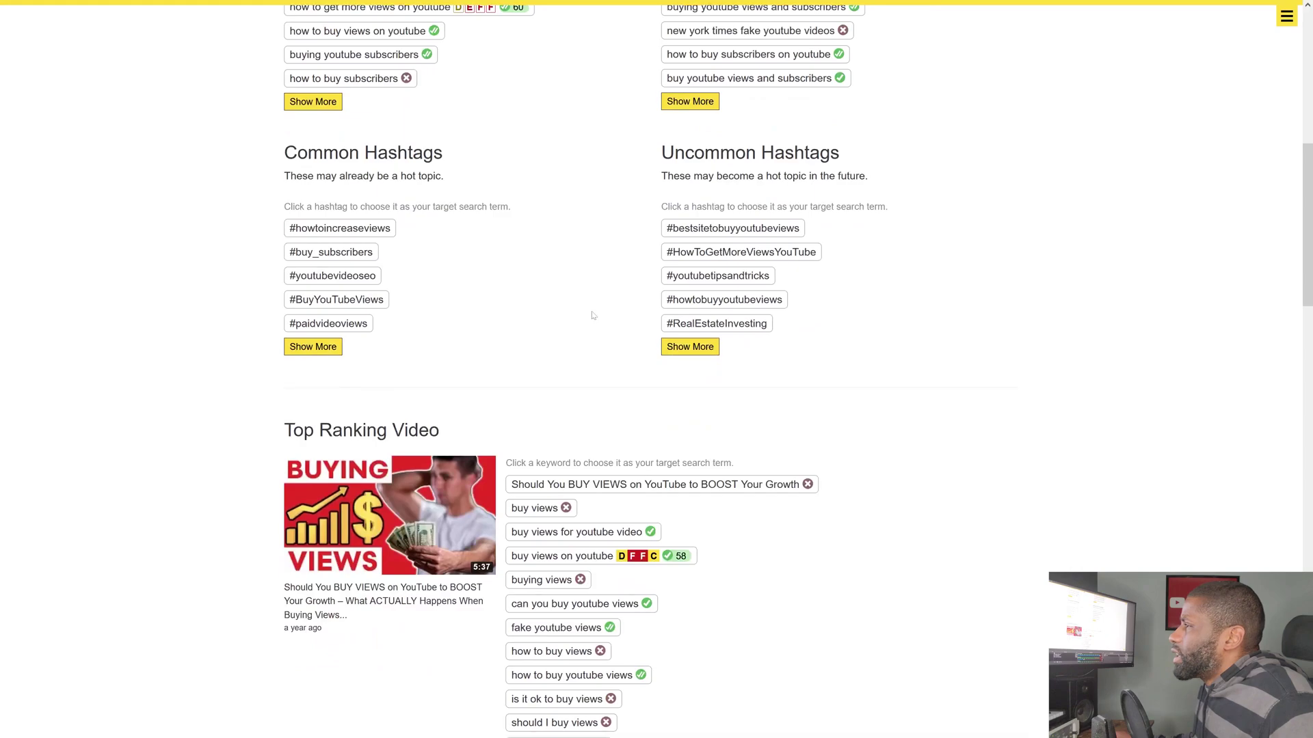
scroll(444, 321, down, 9)
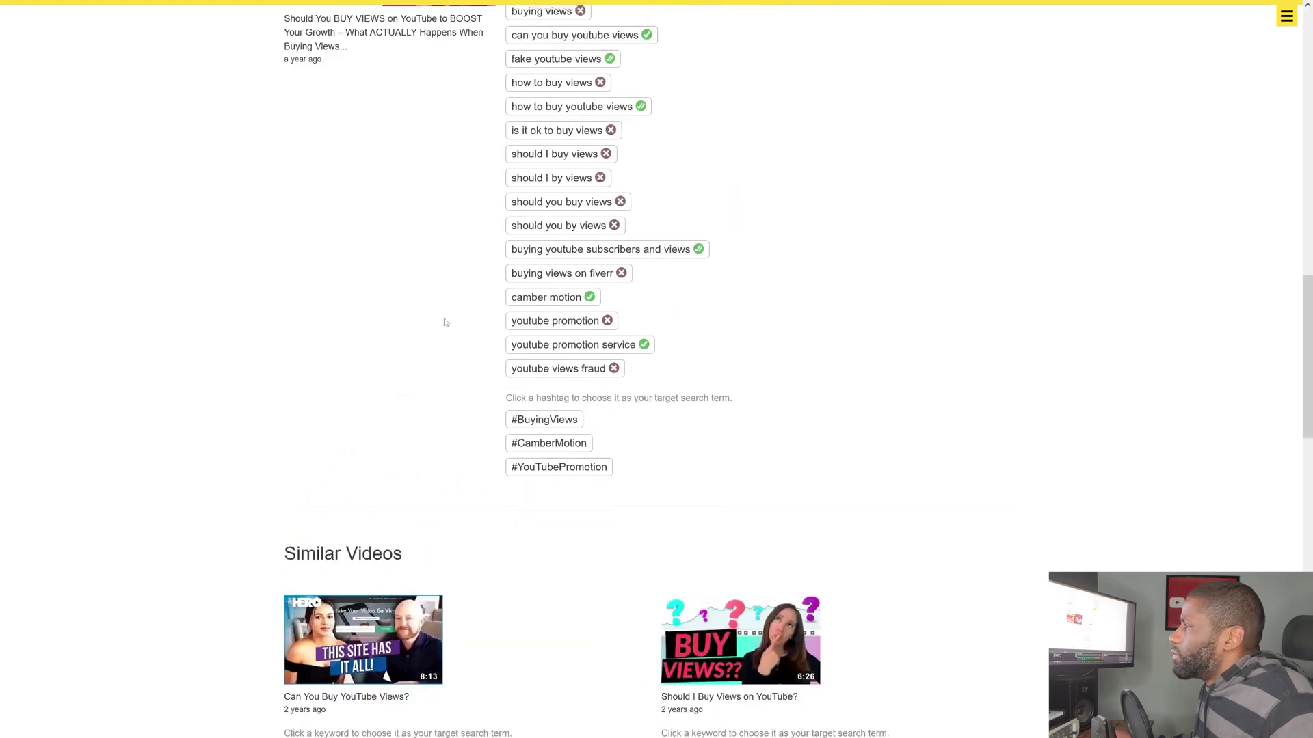
scroll(636, 489, down, 6)
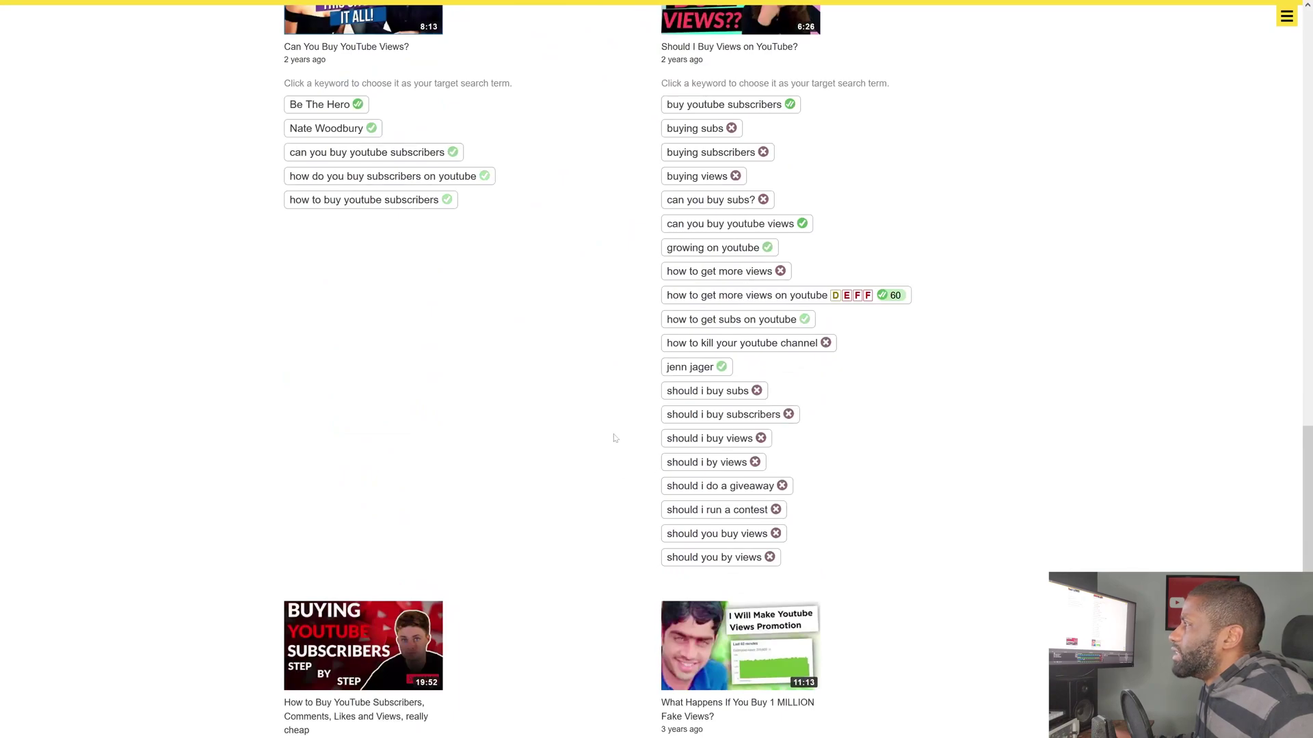
scroll(600, 458, up, 20)
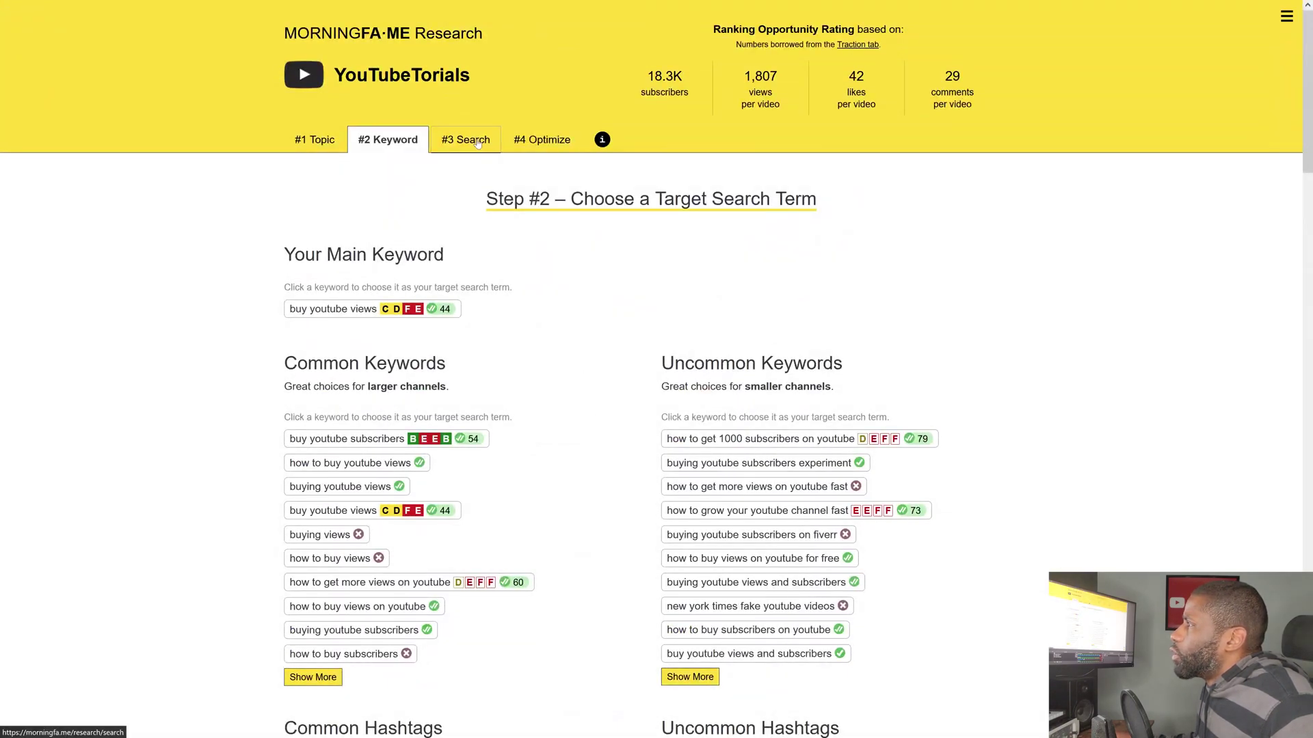
In the Step #3 analysis, browse long-tail Suggestions+ terms, then favorite 'buy youtube views' (44).
click(477, 143)
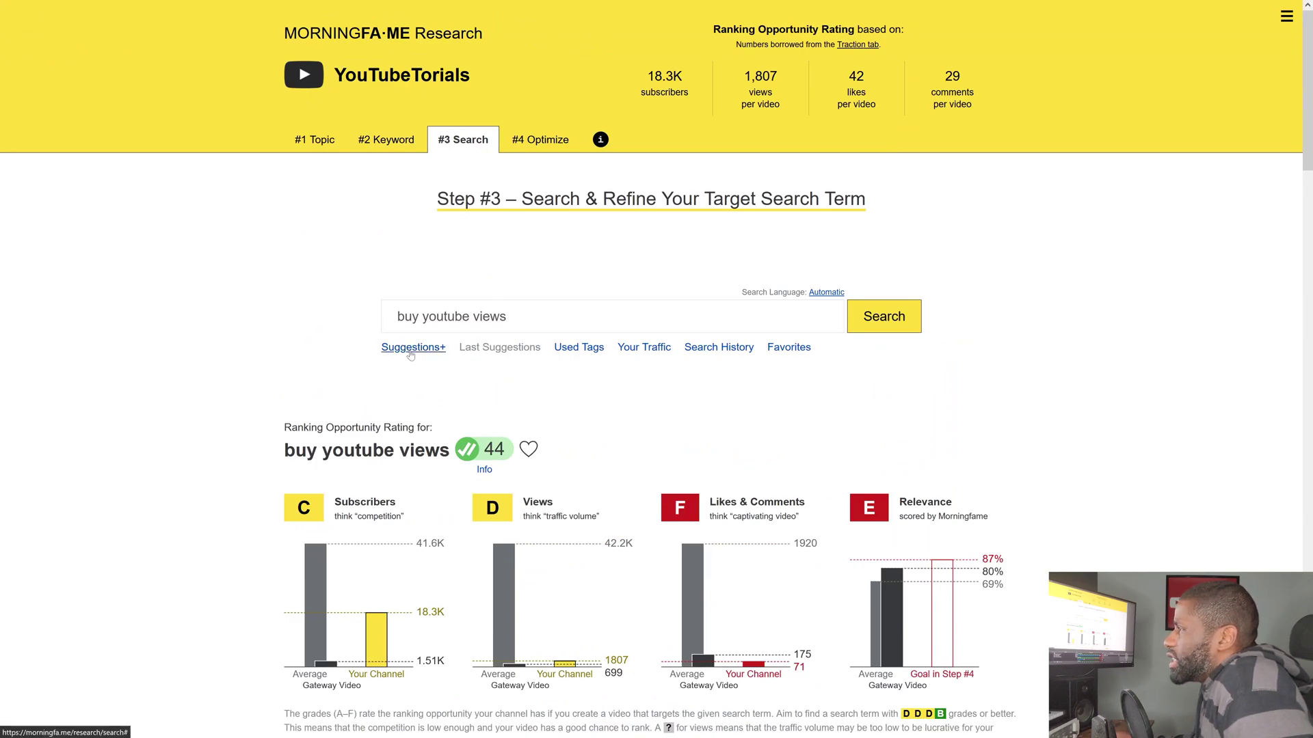
click(411, 349)
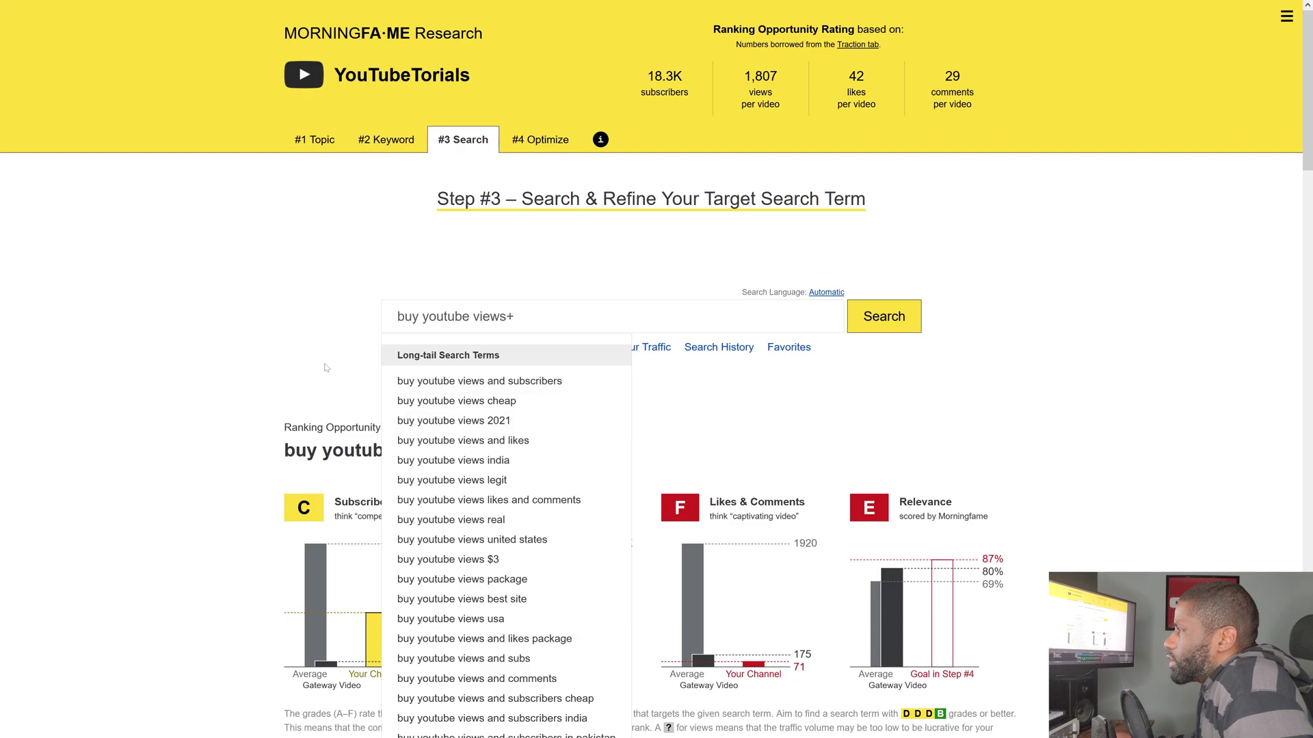
click(328, 368)
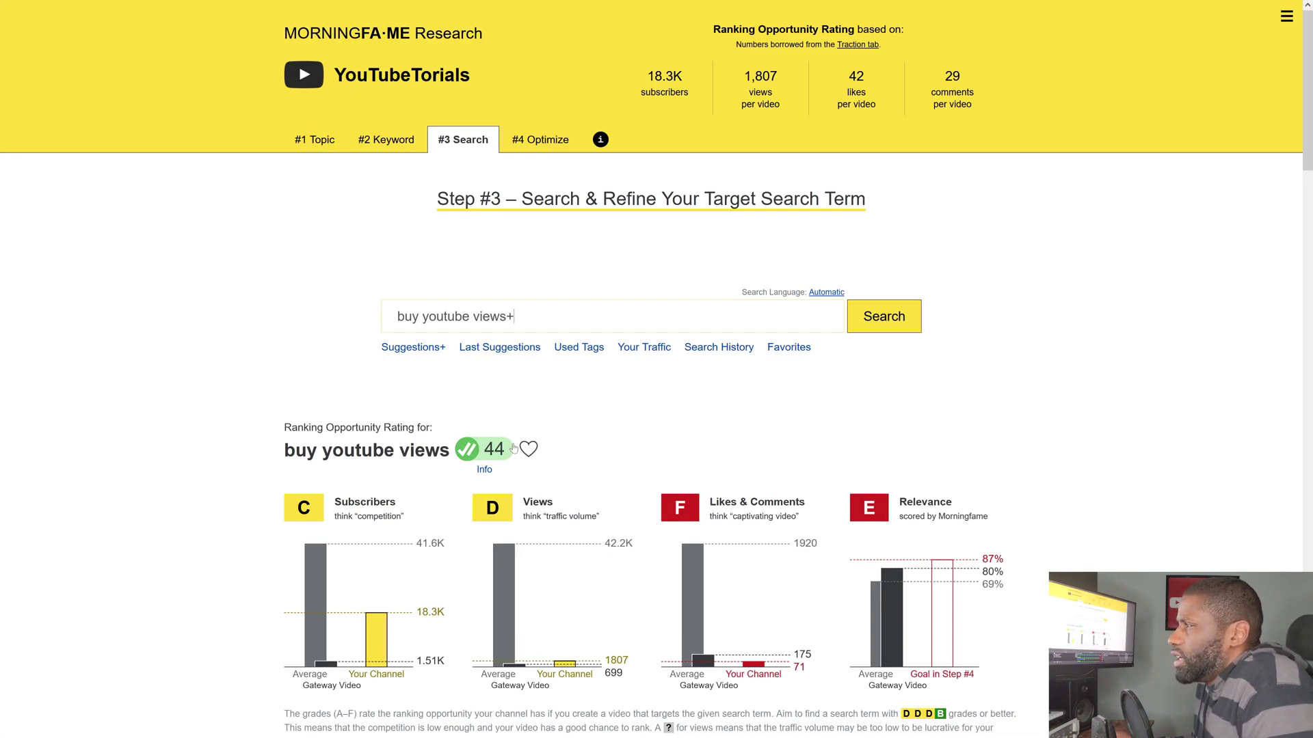
click(529, 450)
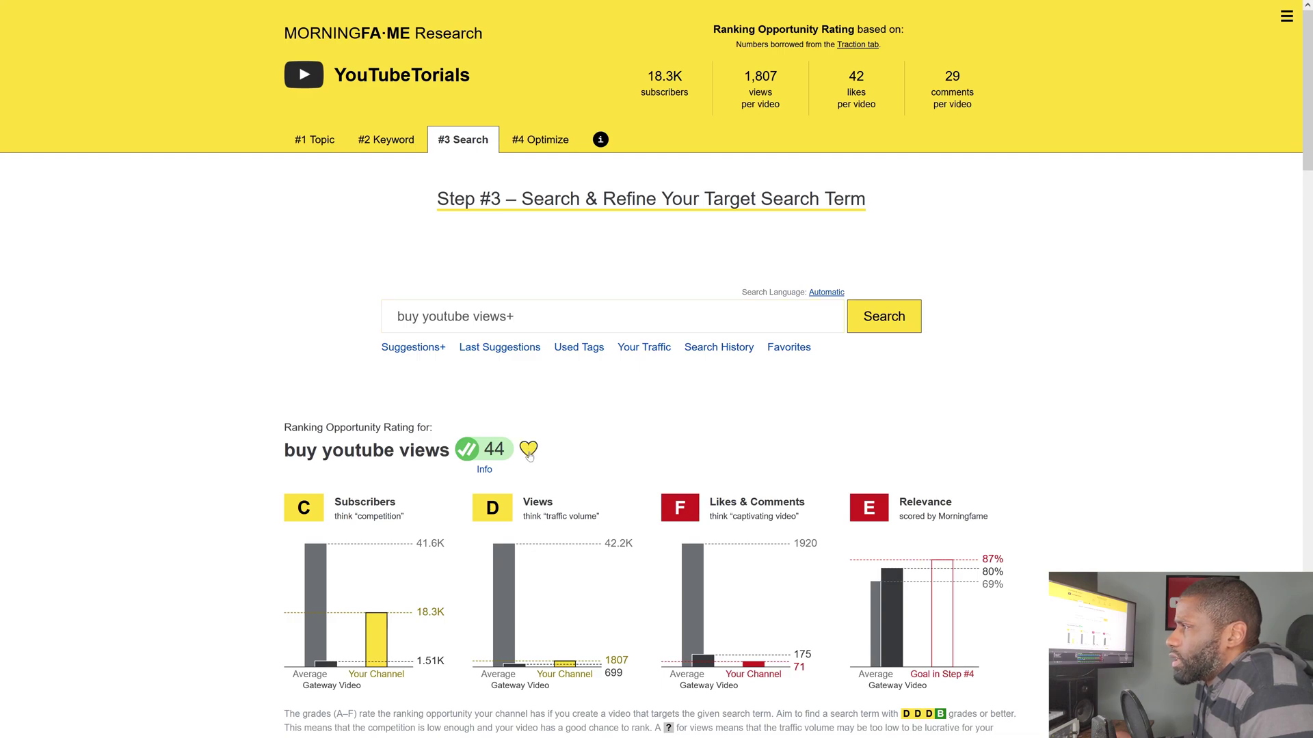
scroll(790, 342, down, 2)
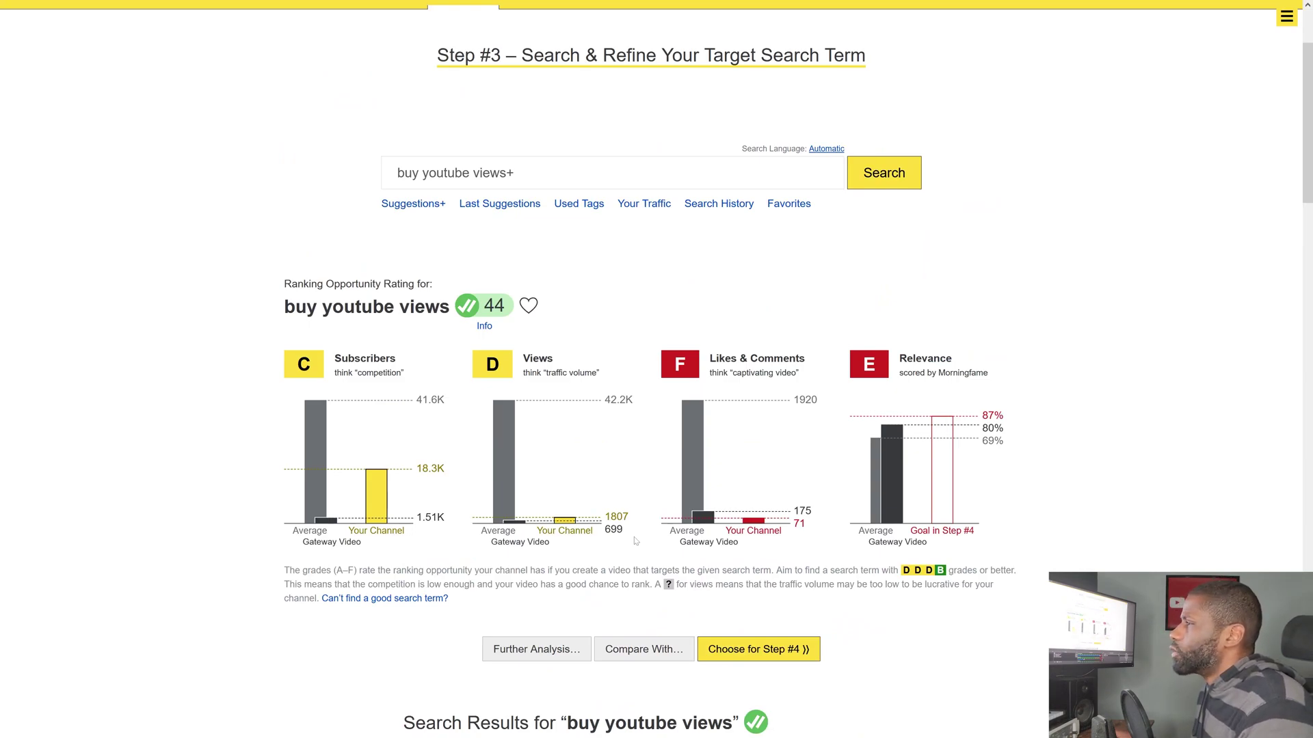
scroll(306, 524, up, 1)
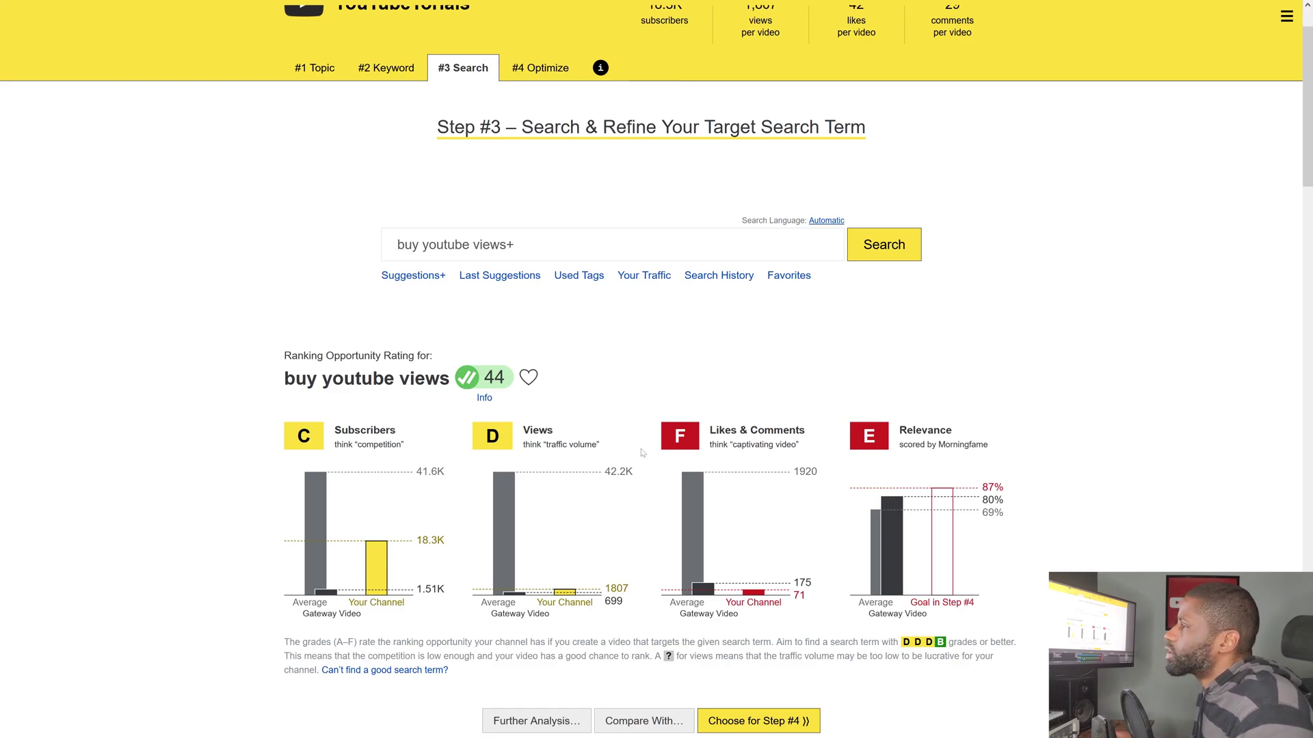
scroll(636, 456, down, 5)
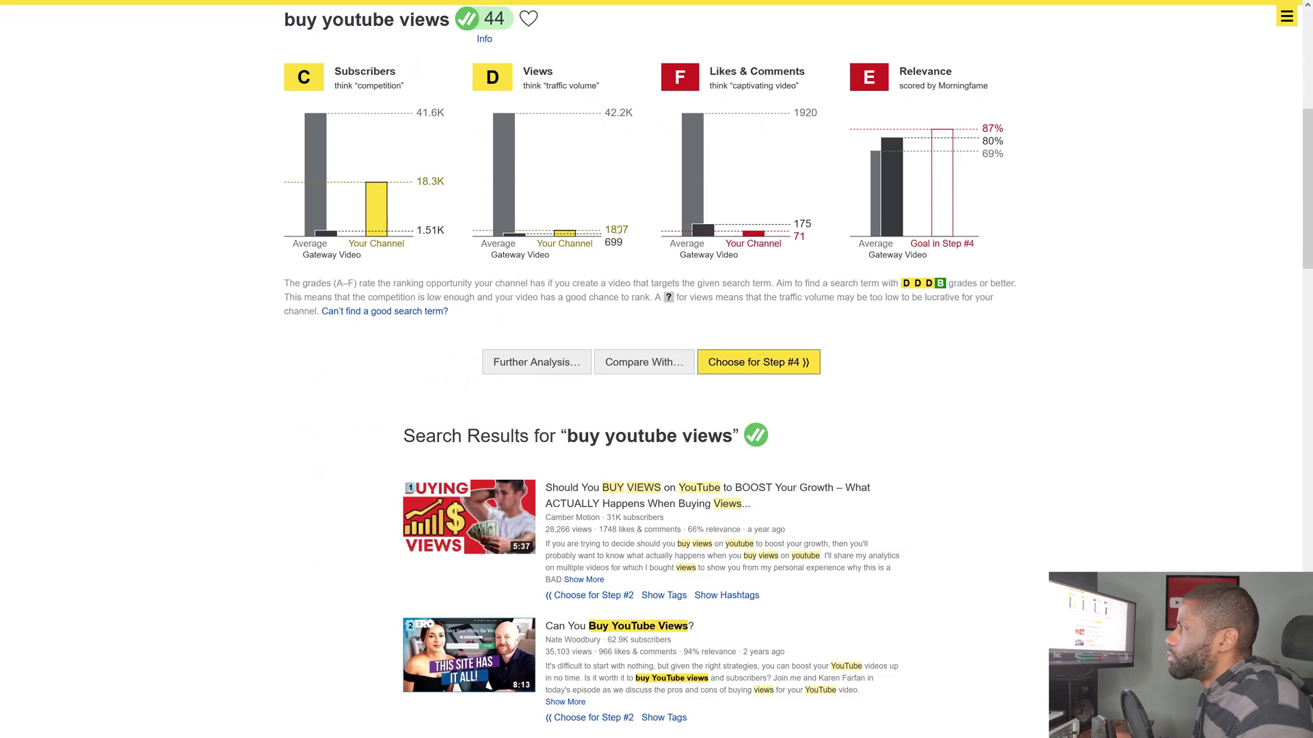
scroll(779, 239, down, 7)
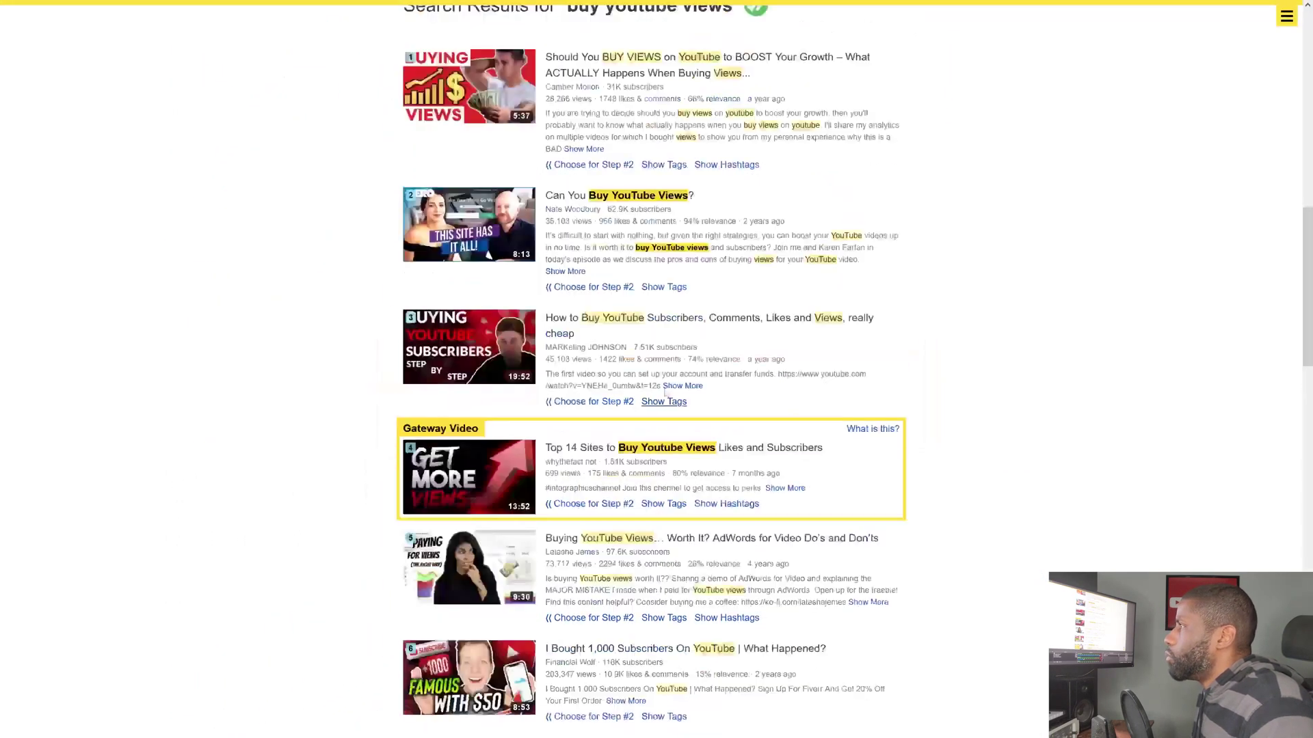
scroll(649, 402, up, 5)
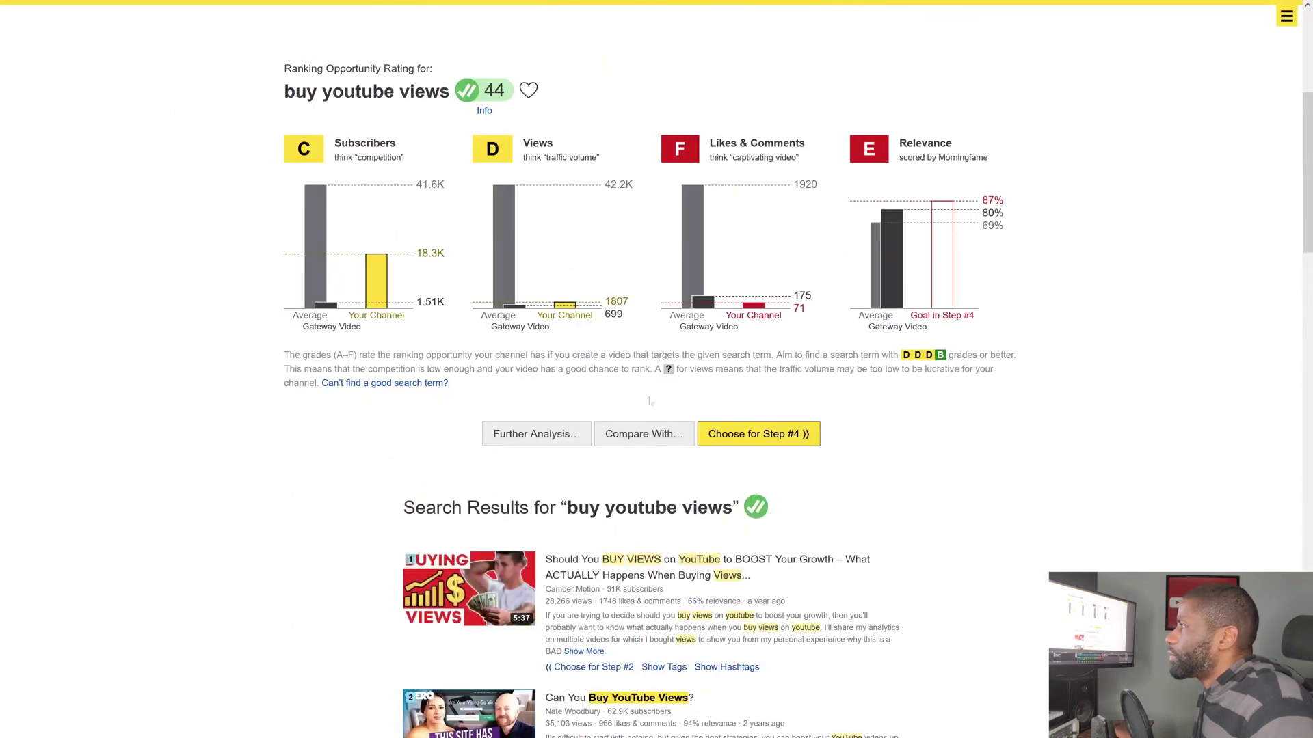
scroll(650, 401, up, 3)
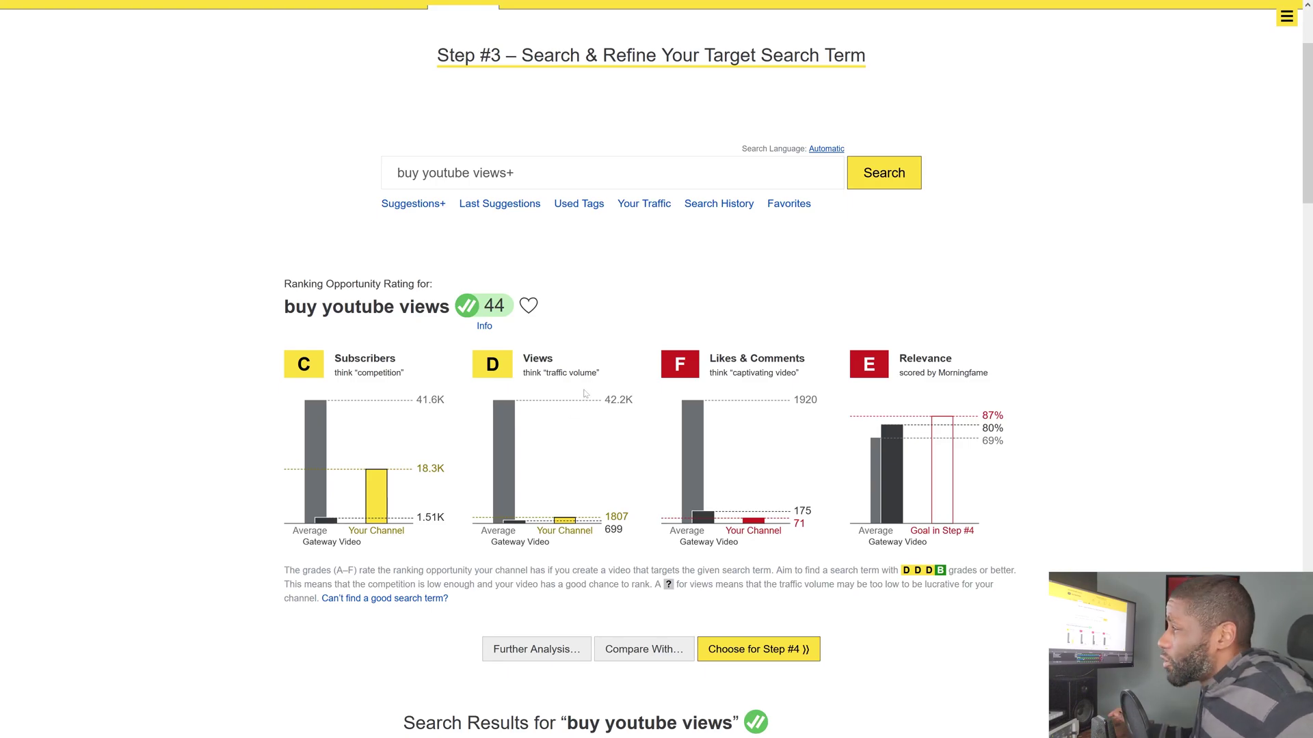
scroll(585, 398, down, 1)
scroll(585, 398, down, 1)
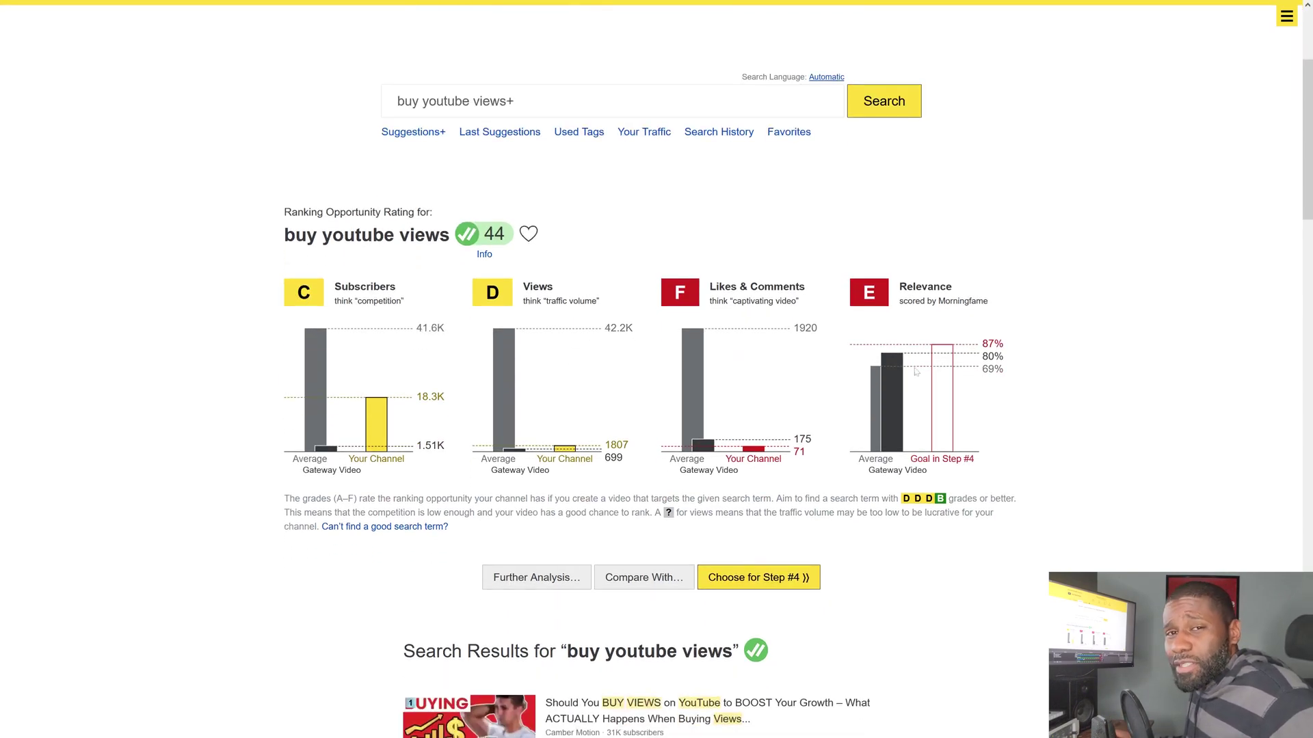
scroll(811, 451, down, 9)
scroll(812, 451, down, 10)
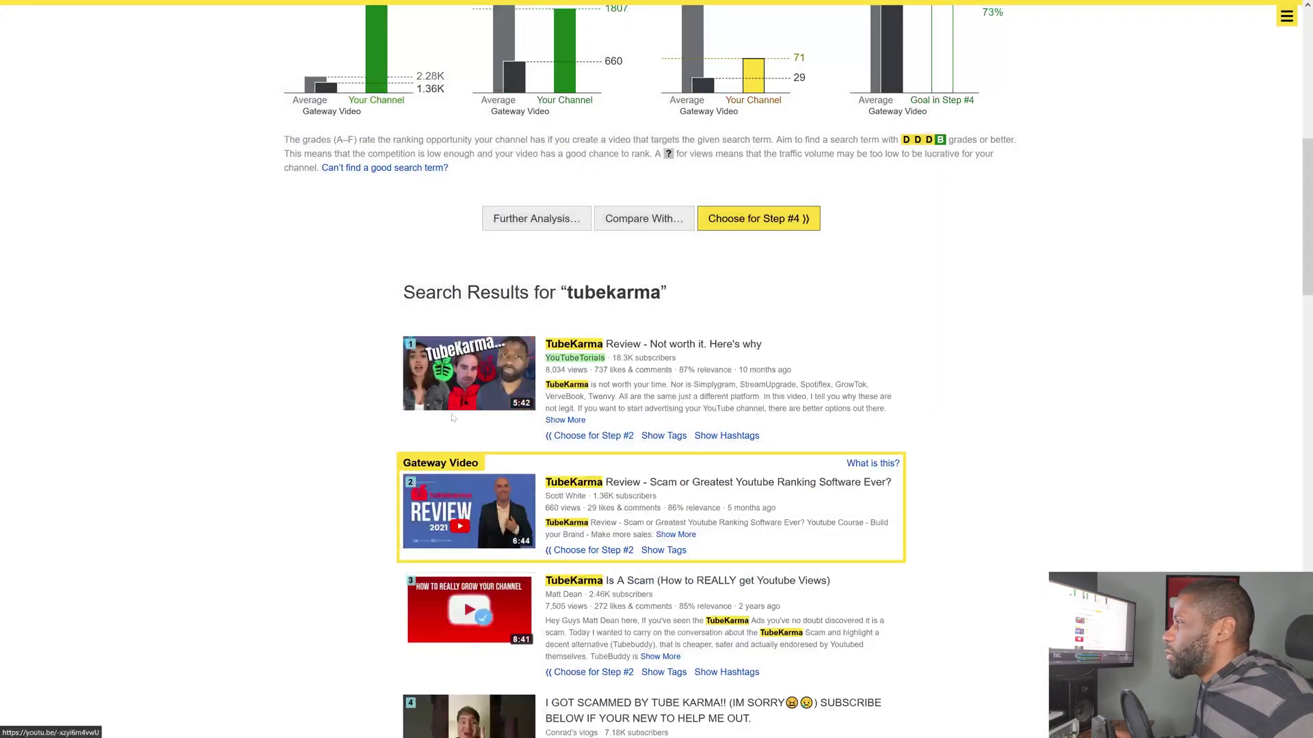
Scroll through the tubekarma grade charts and search results, then back to the top.
scroll(446, 406, up, 6)
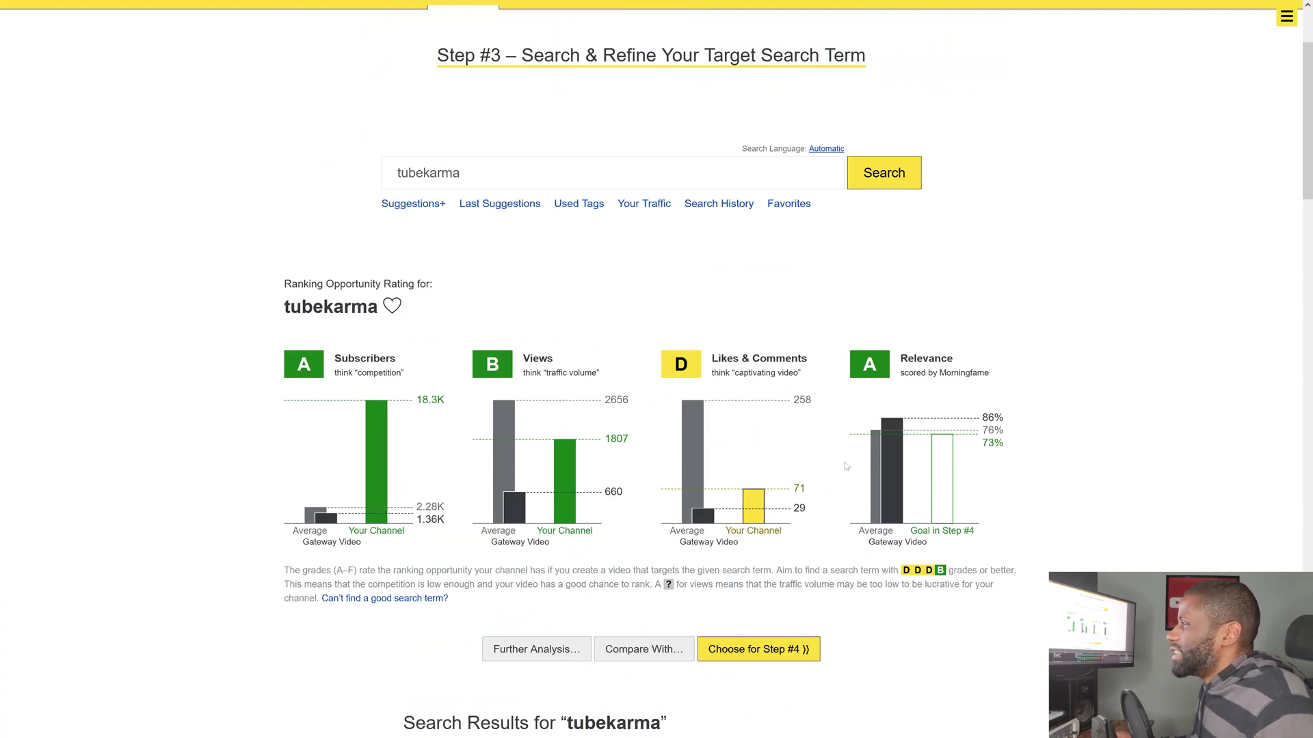
scroll(383, 393, down, 1)
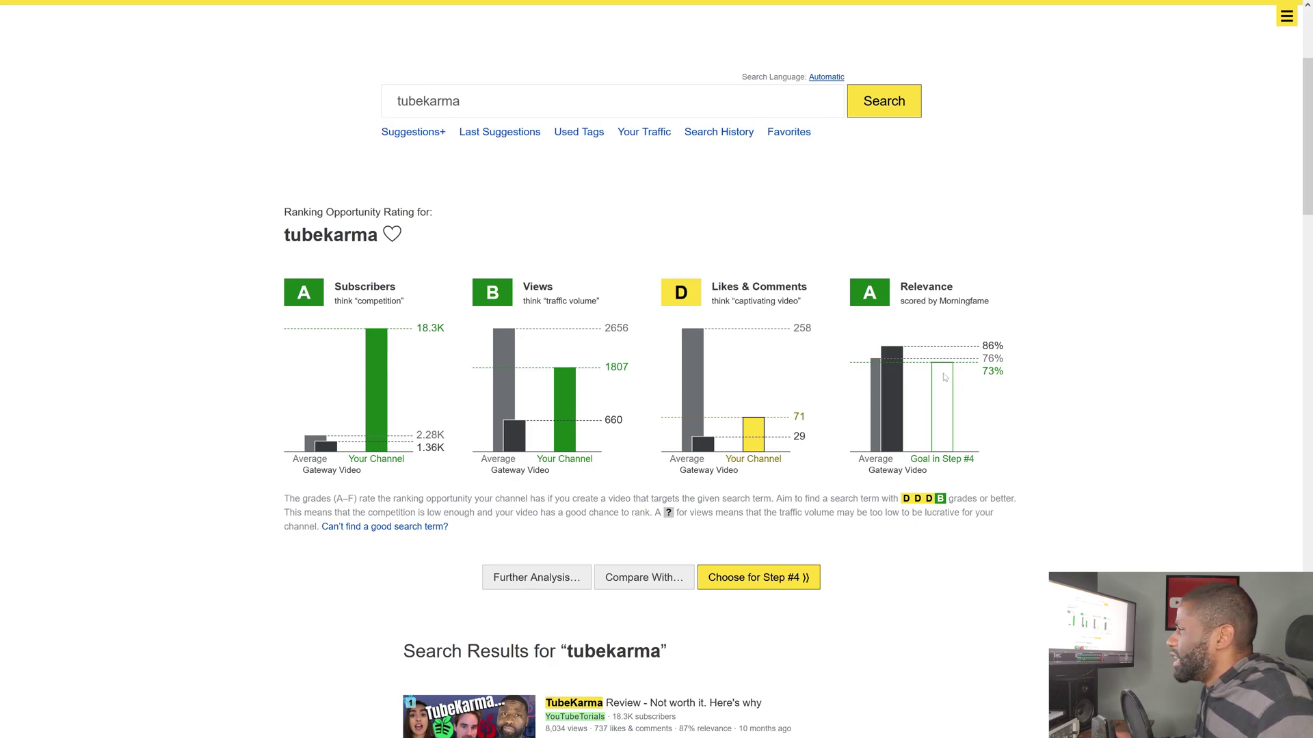
scroll(1000, 397, down, 7)
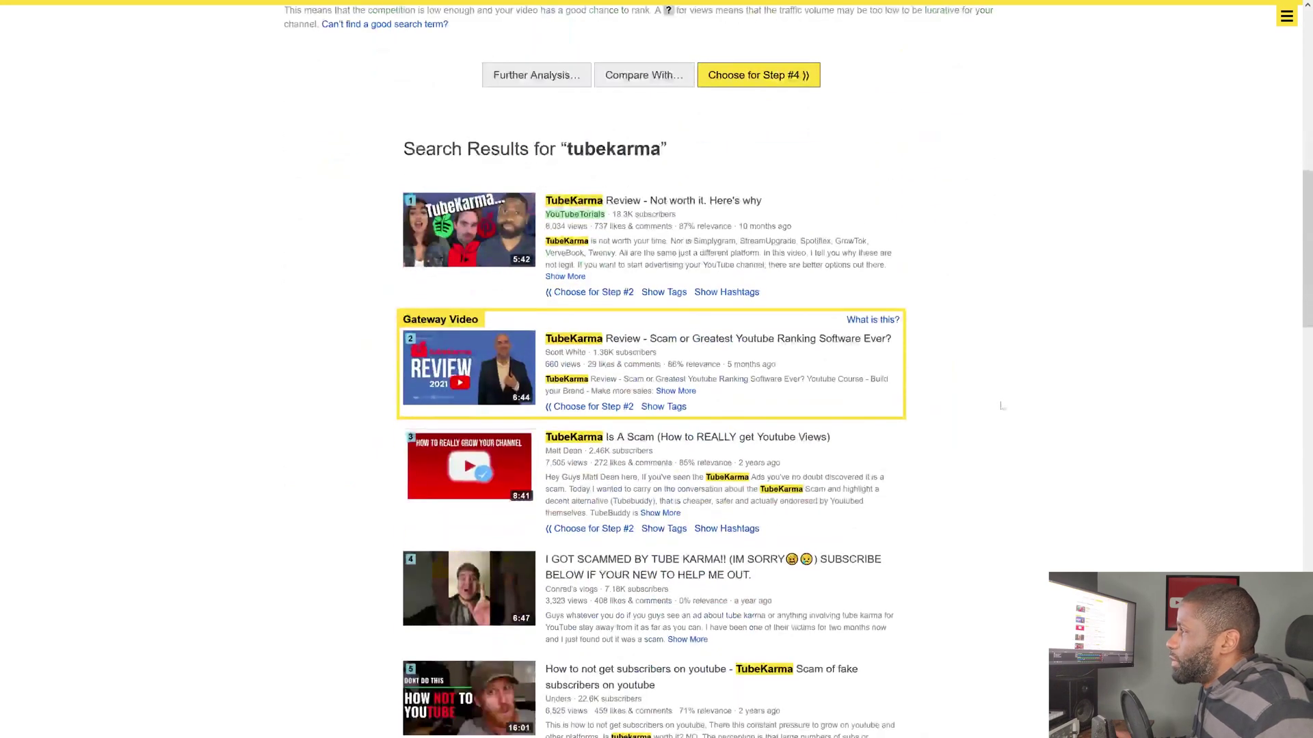
scroll(991, 410, up, 10)
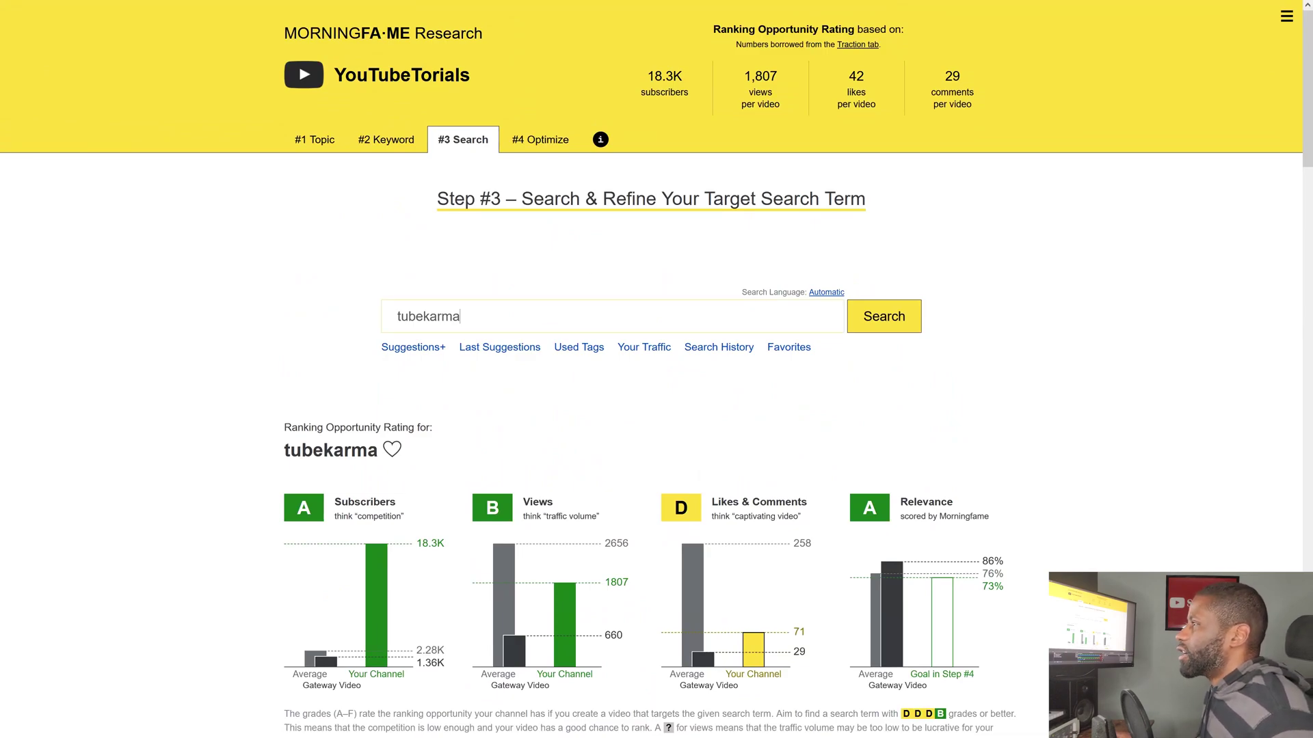
Load 'buy views on youtube' from Search History to show its 58 rating and results.
click(711, 354)
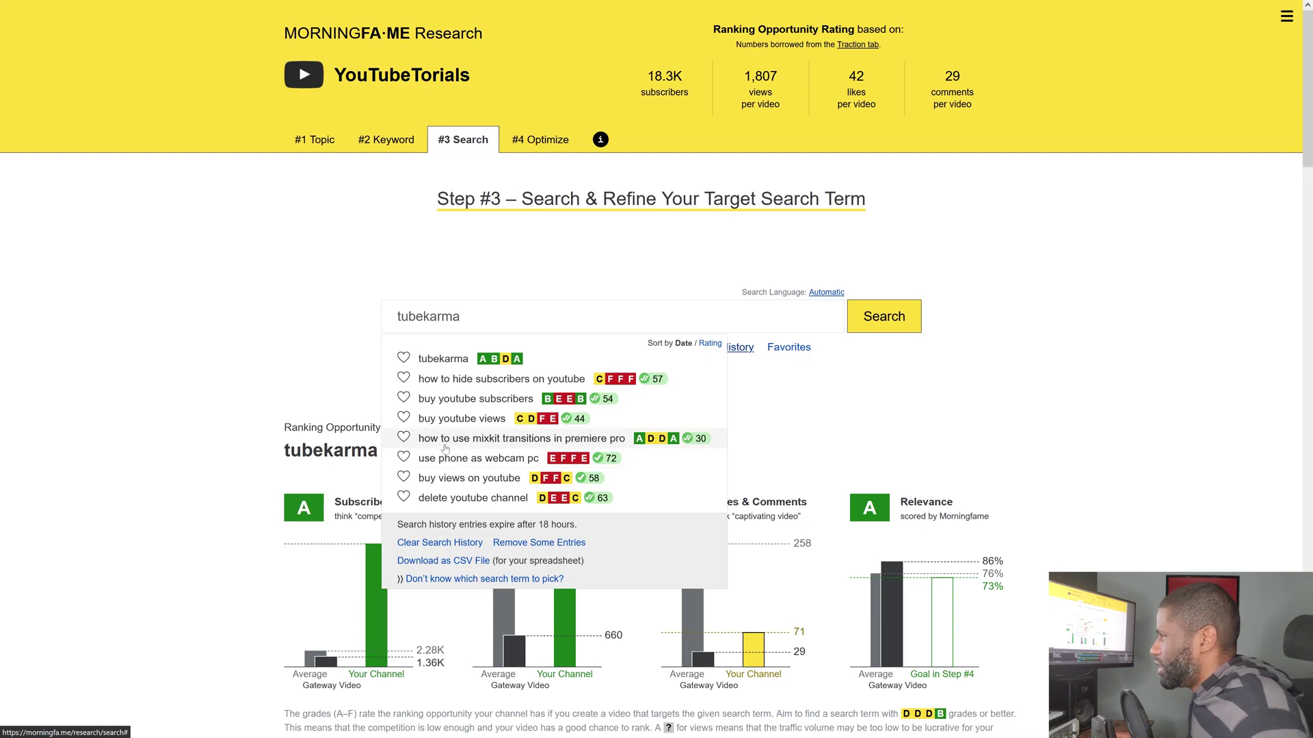
click(456, 479)
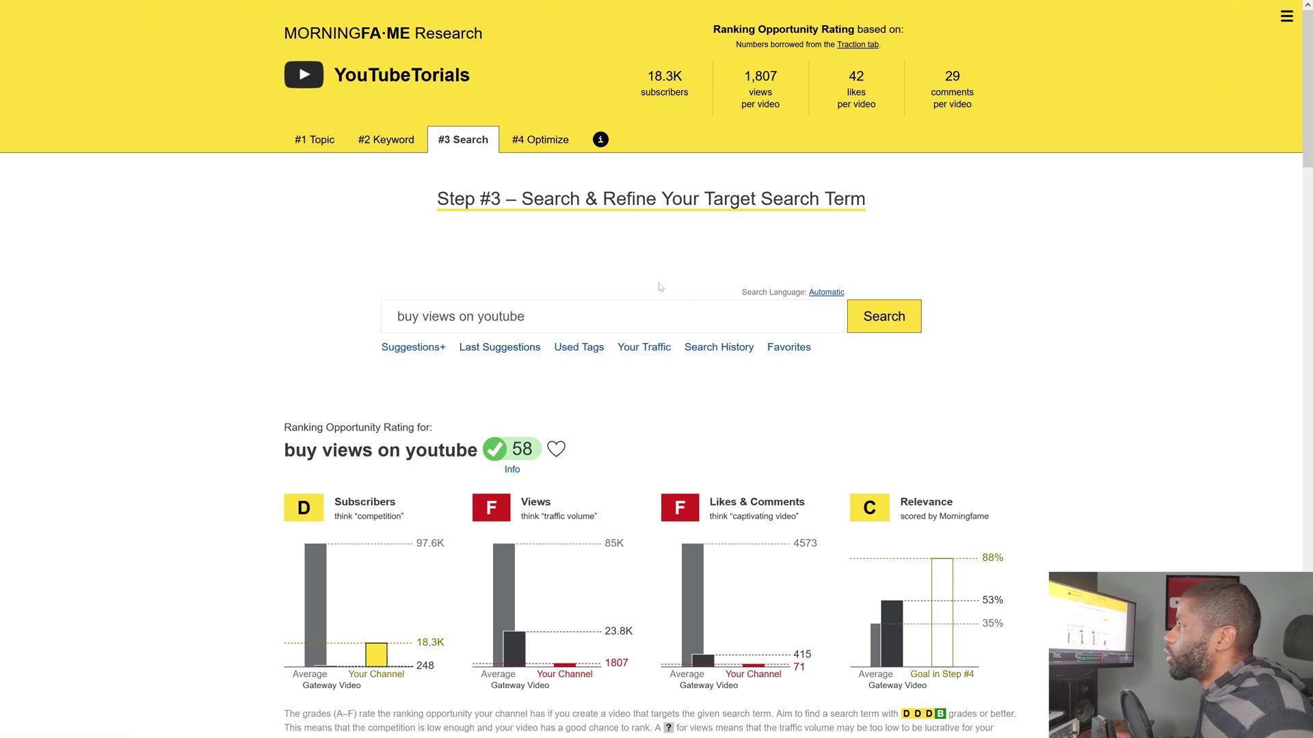
scroll(660, 287, down, 4)
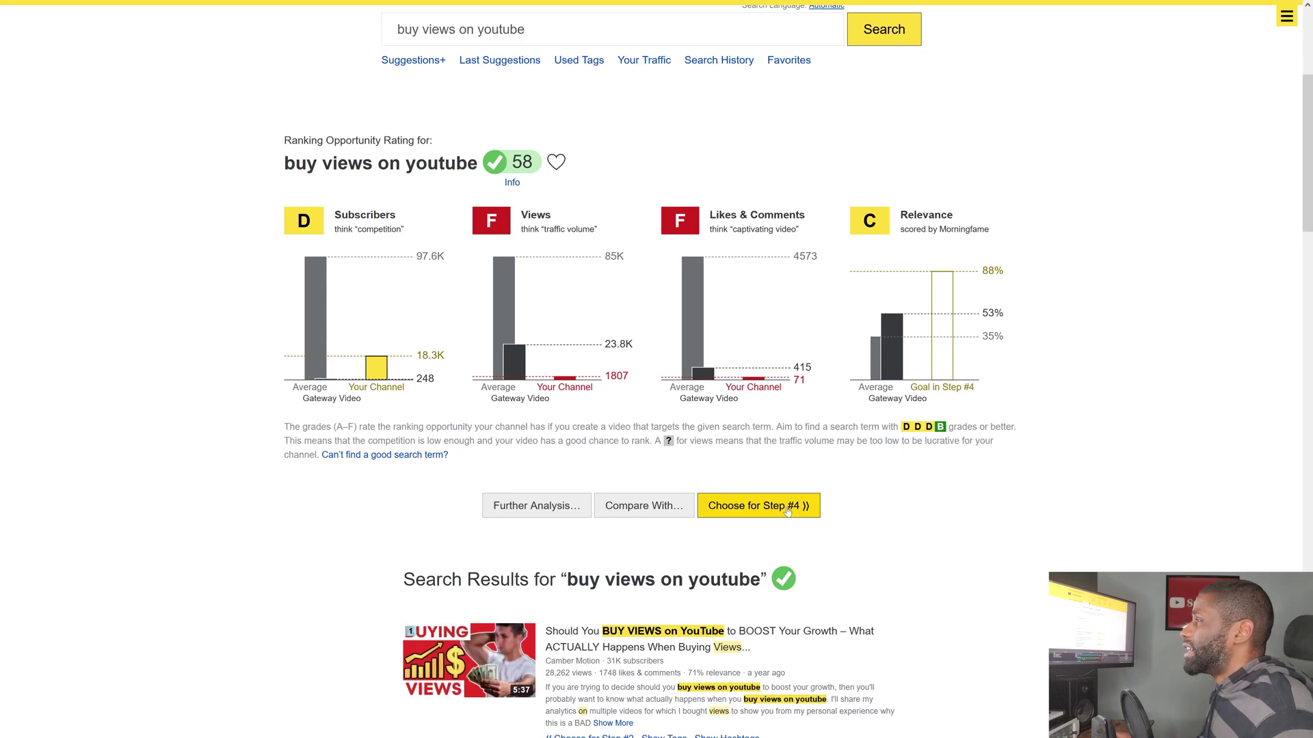
Choose 'buy views on youtube' as the Step #4 term and copy the title 'Buy Views On YouTube'.
click(788, 511)
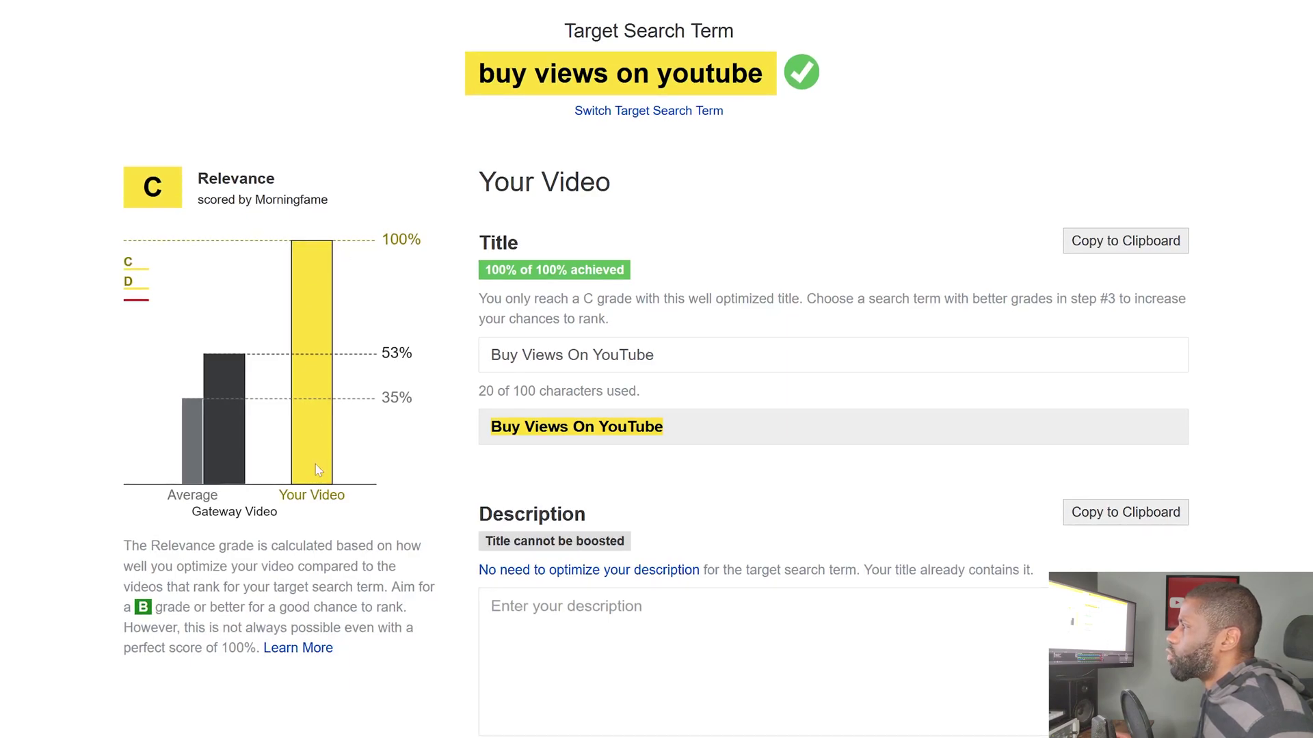
click(654, 354)
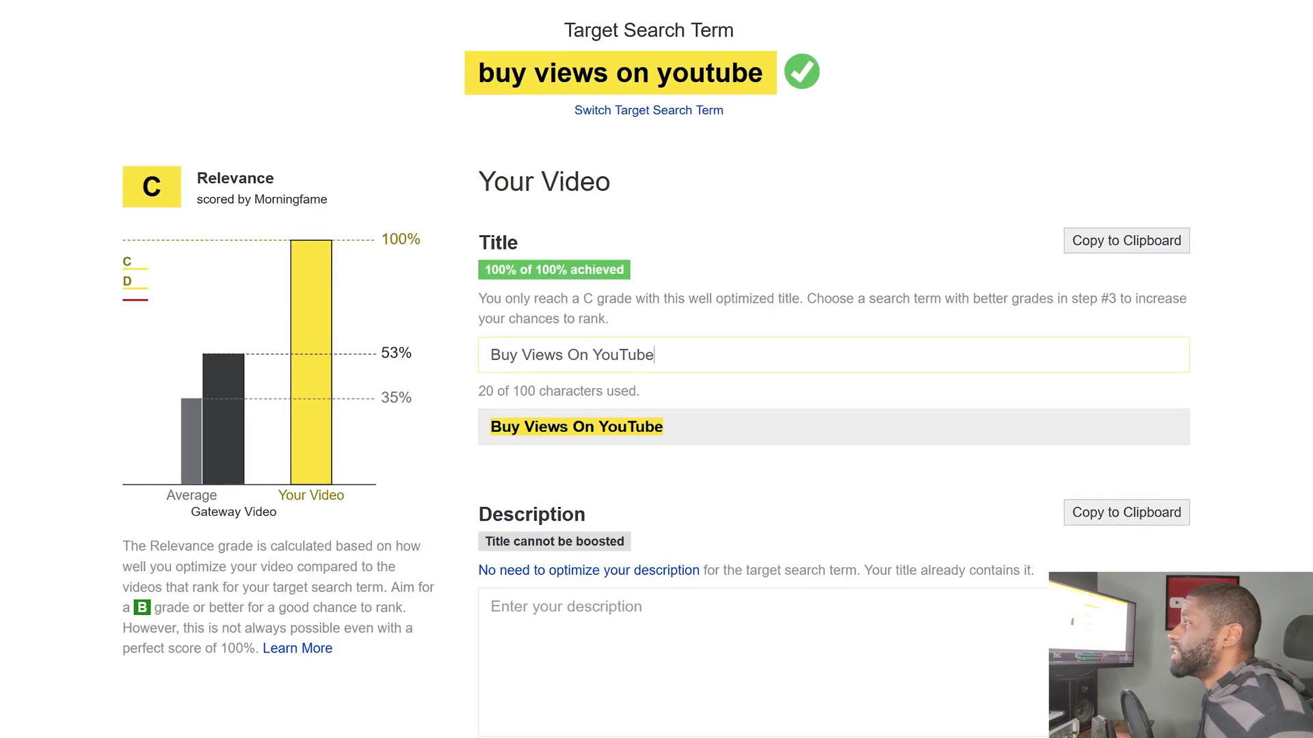
key(ctrl+a)
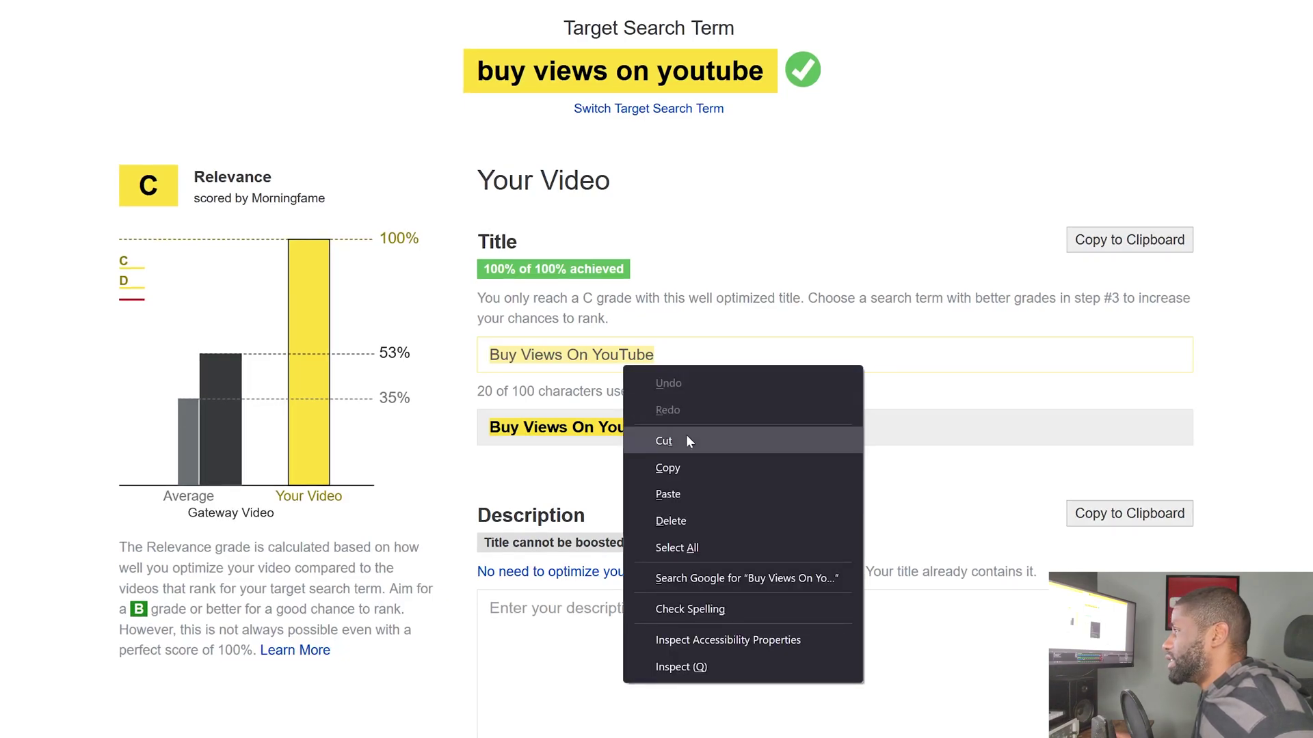
click(668, 468)
click(489, 609)
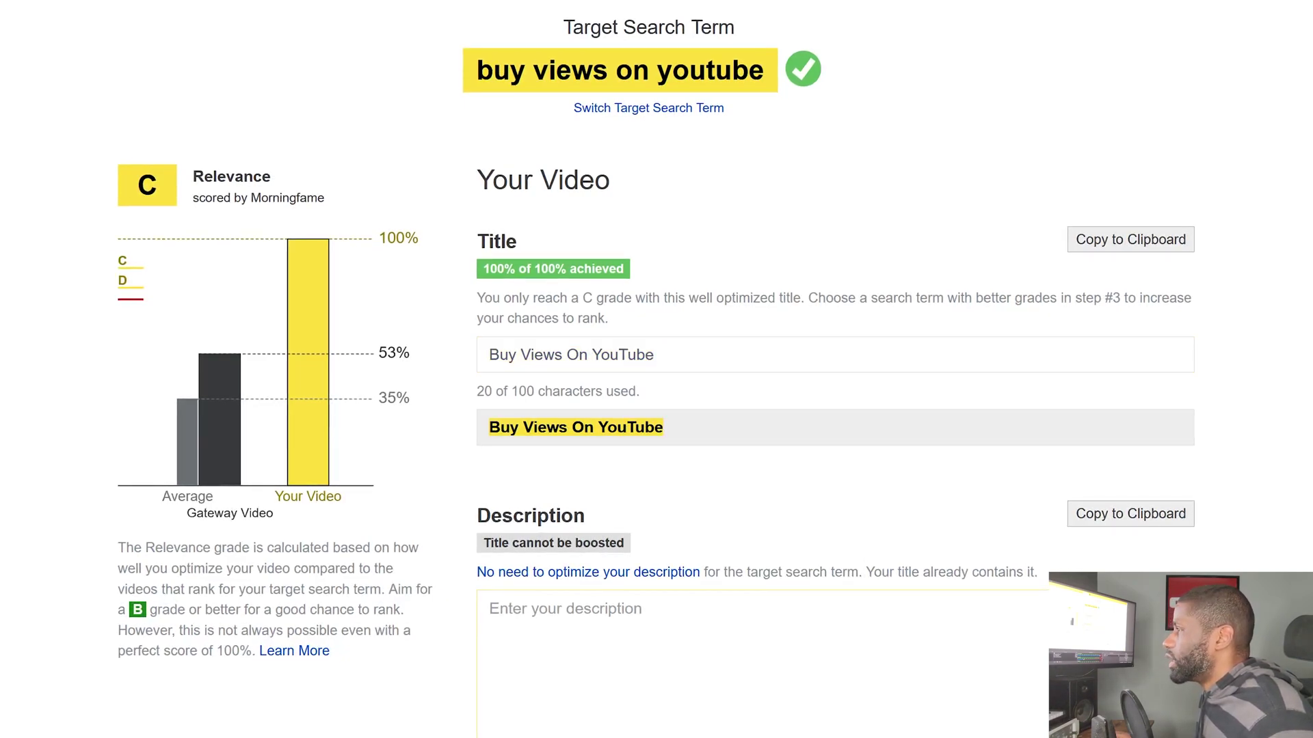
scroll(570, 408, down, 3)
Paste 'Buy Views On YouTube' into the empty description, then scroll down to the Tags section.
right_click(571, 407)
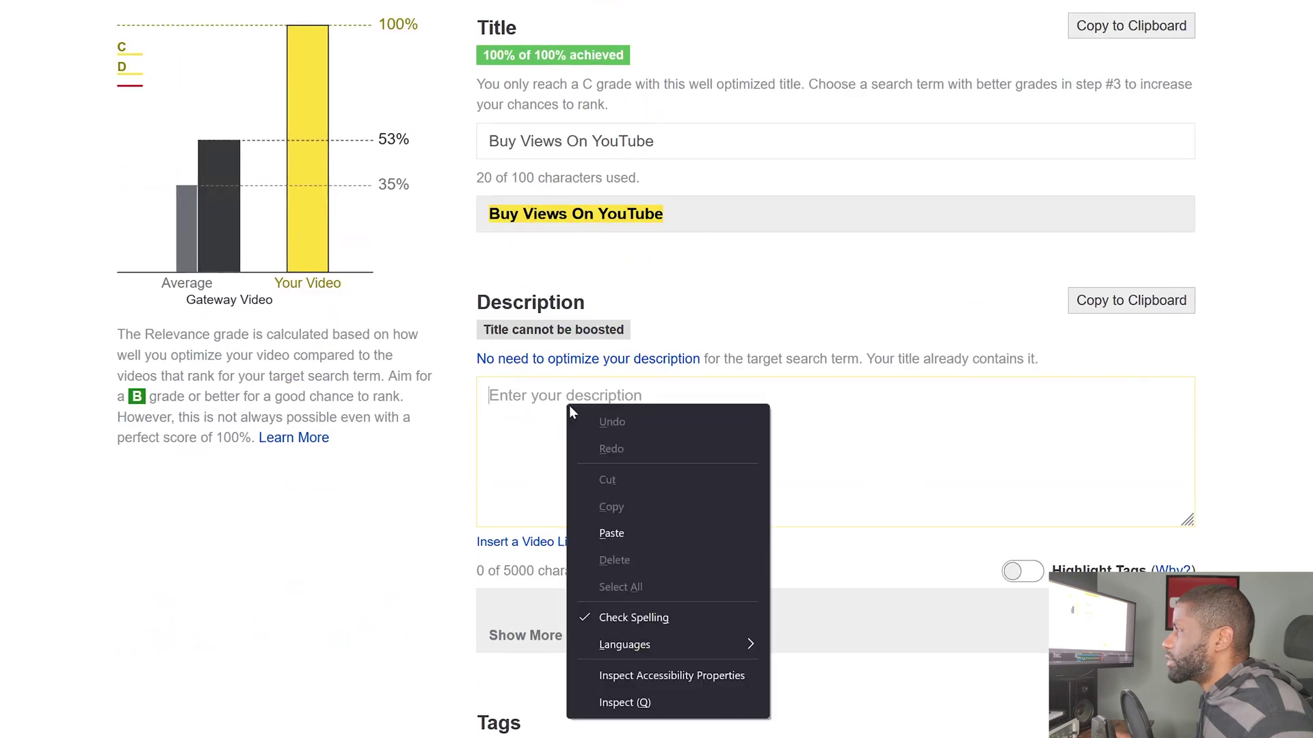
click(622, 534)
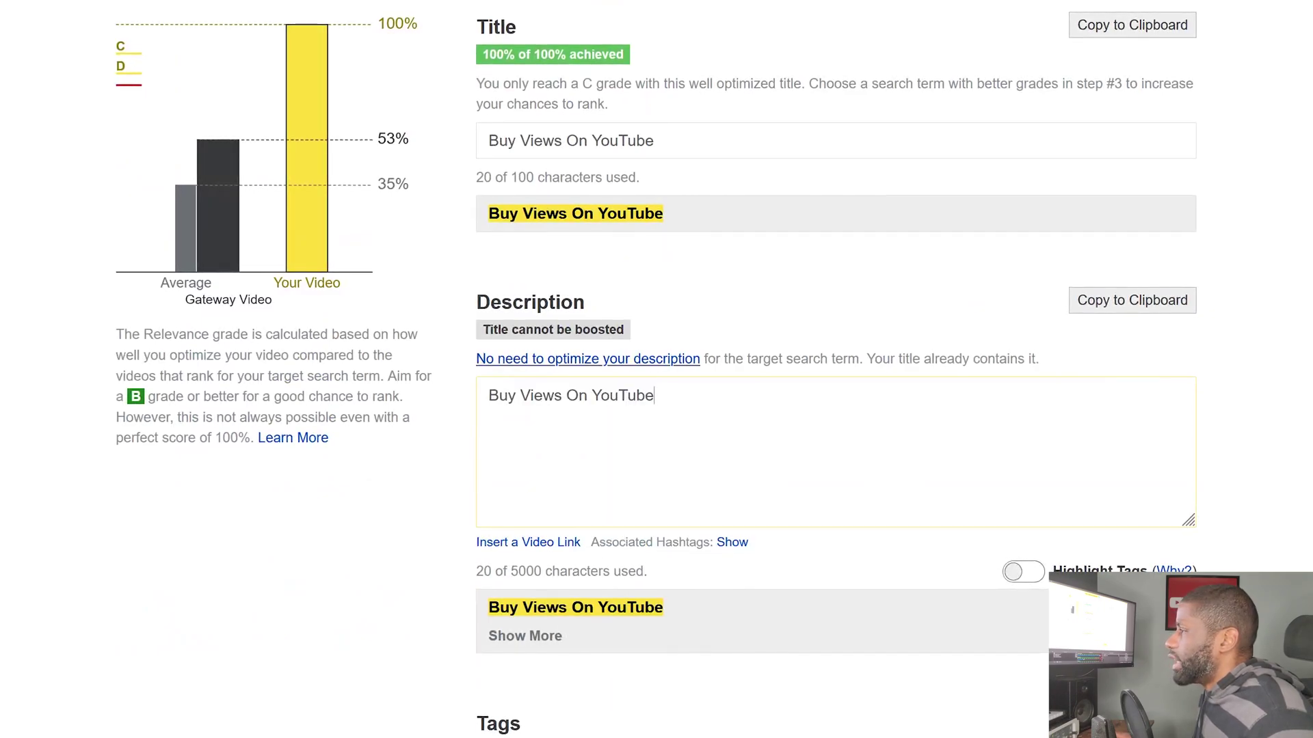
scroll(624, 508, down, 4)
scroll(624, 507, down, 2)
scroll(624, 507, down, 1)
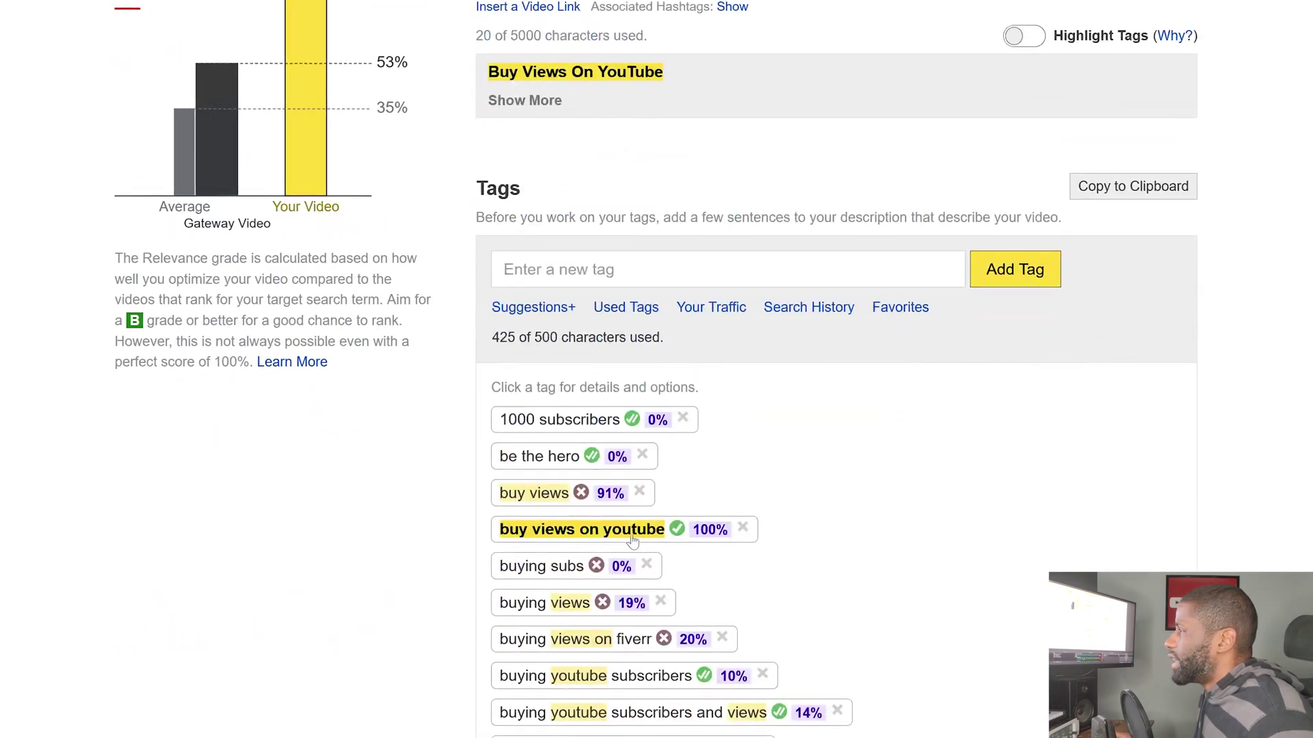
scroll(624, 508, down, 3)
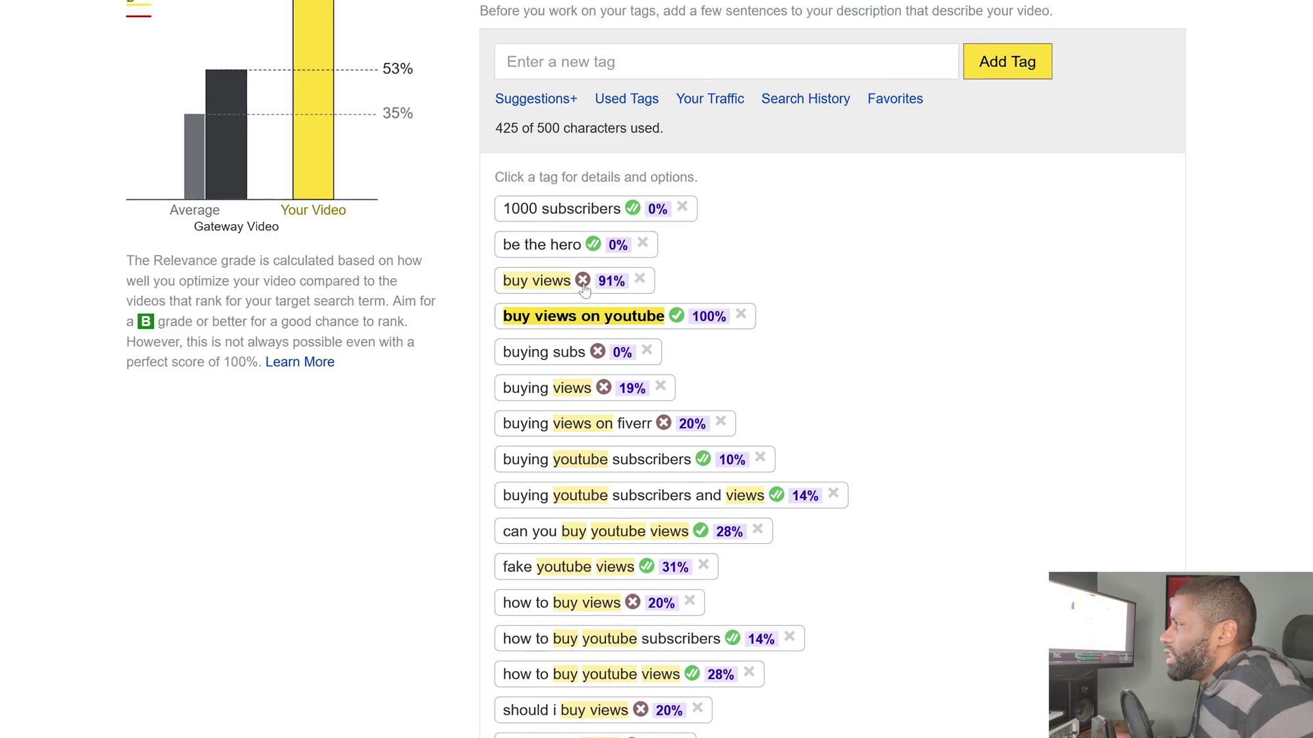
Remove the tags buy views, buying subs, buying views and buying views on fiverr.
click(653, 281)
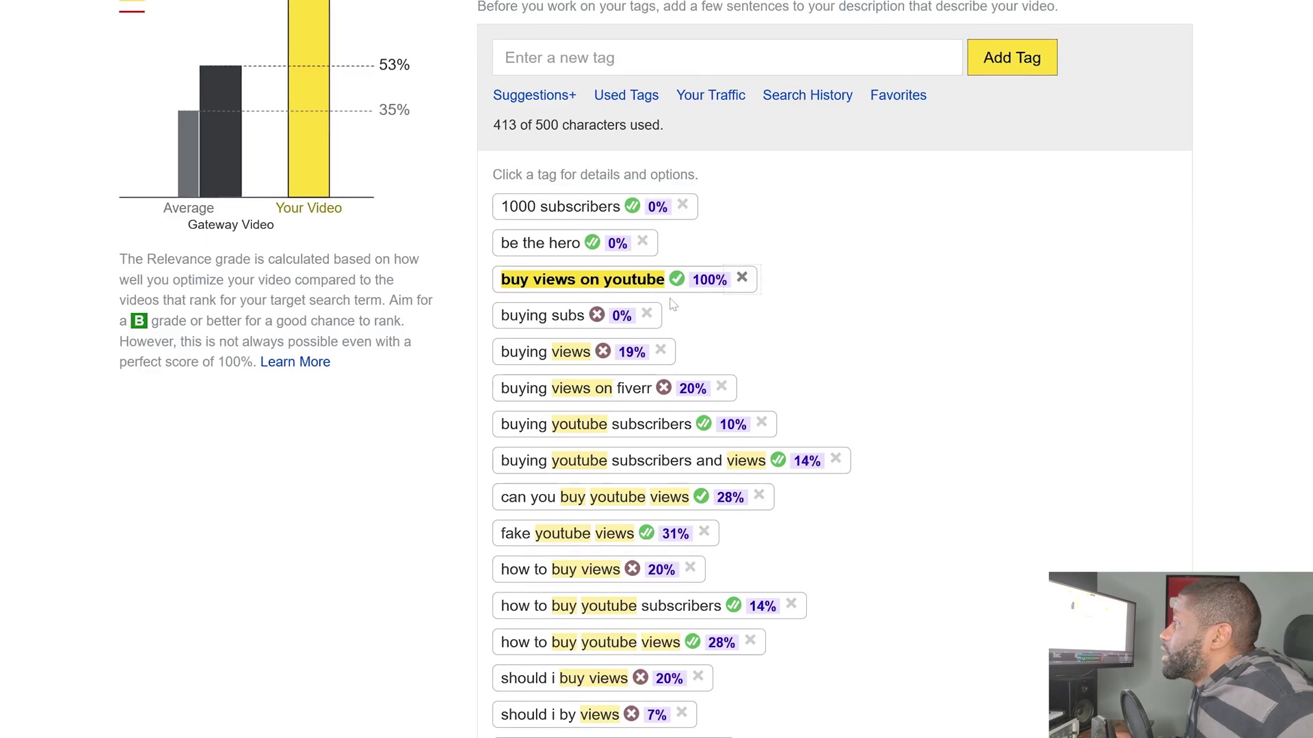
click(647, 314)
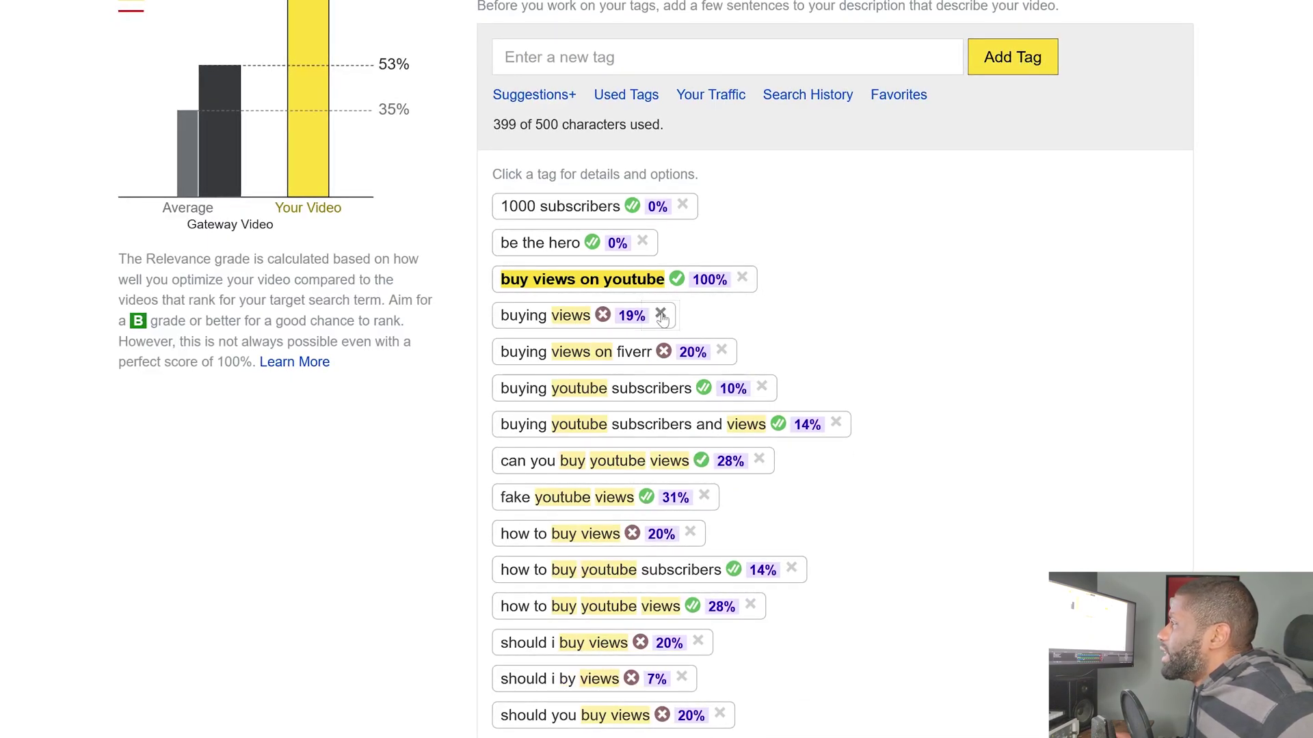
click(660, 315)
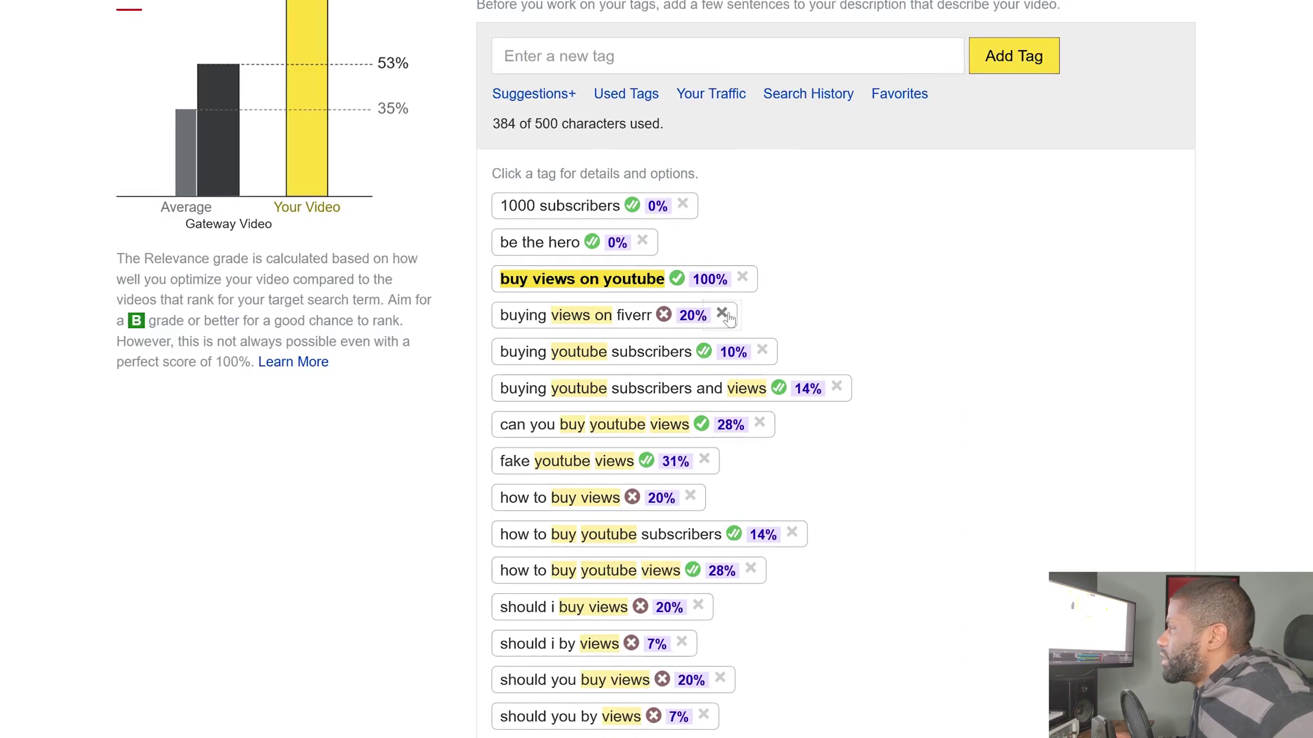
click(722, 314)
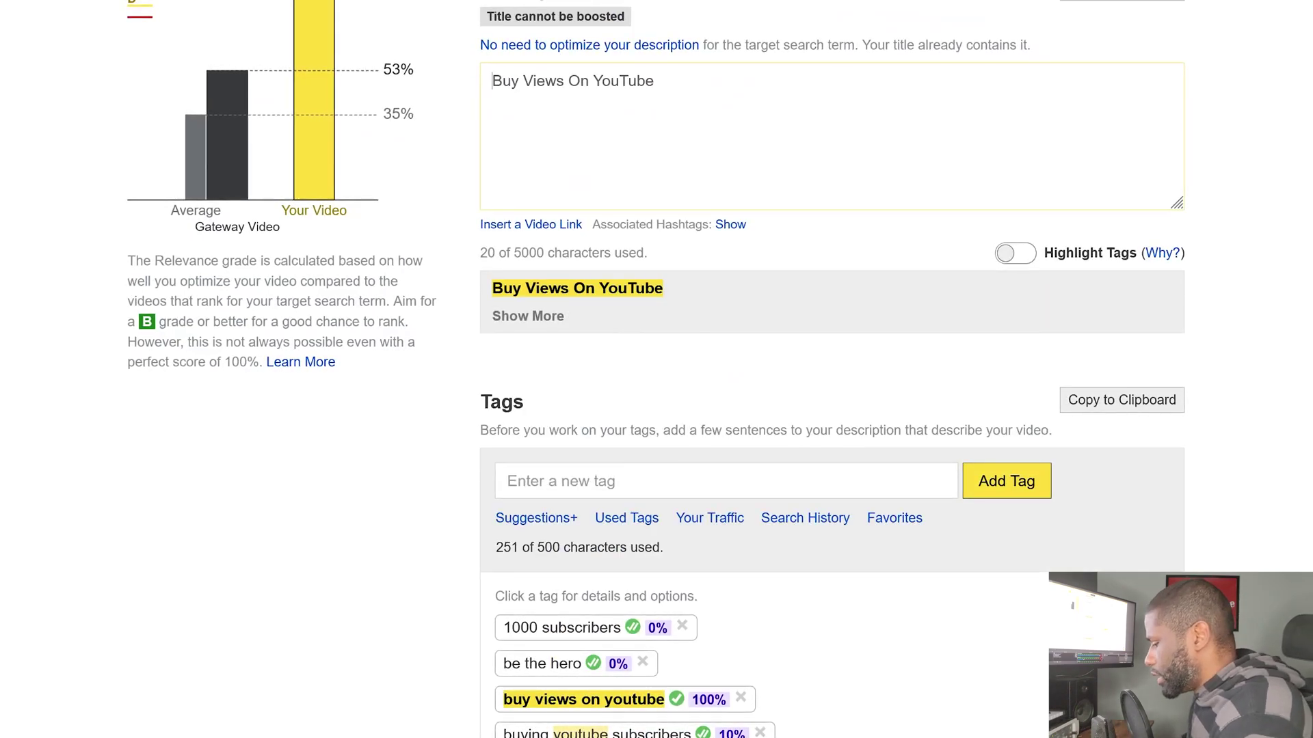
Change the description to 'Should you Buy Views On YouTube' and copy that sentence.
text(Shoul)
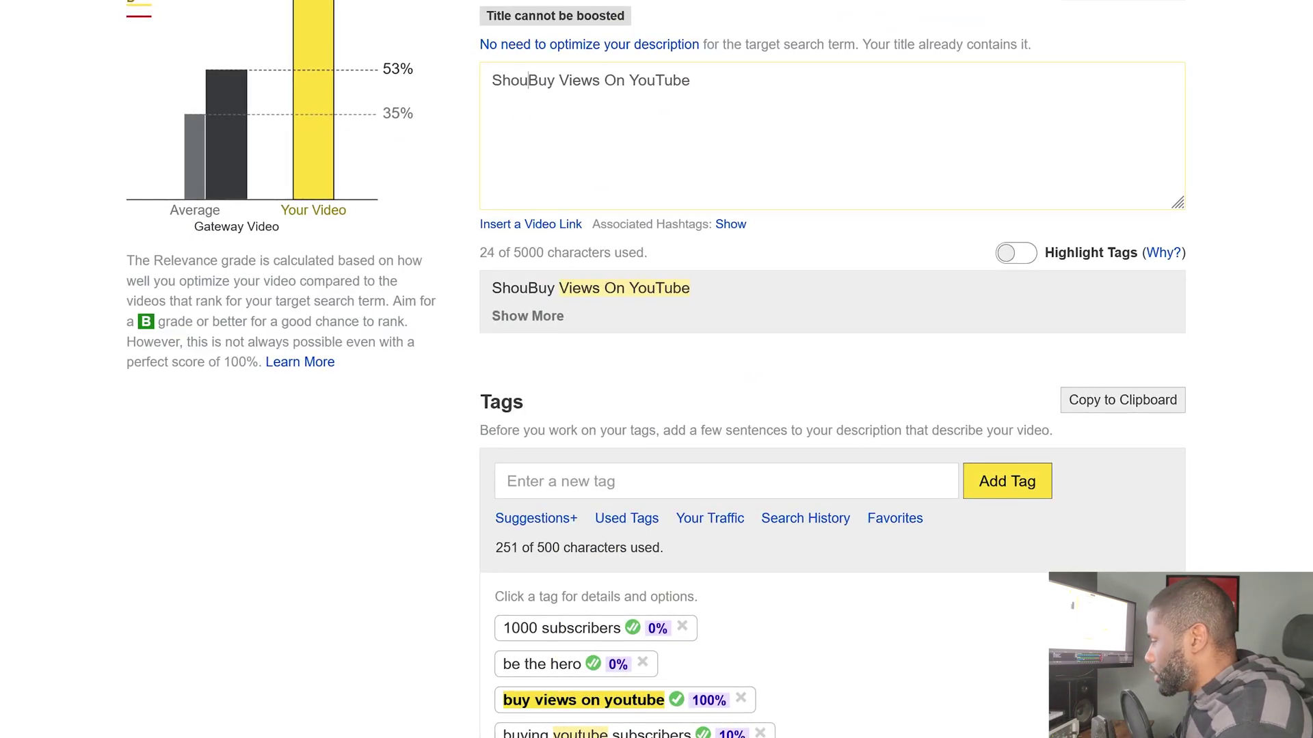
text(d you)
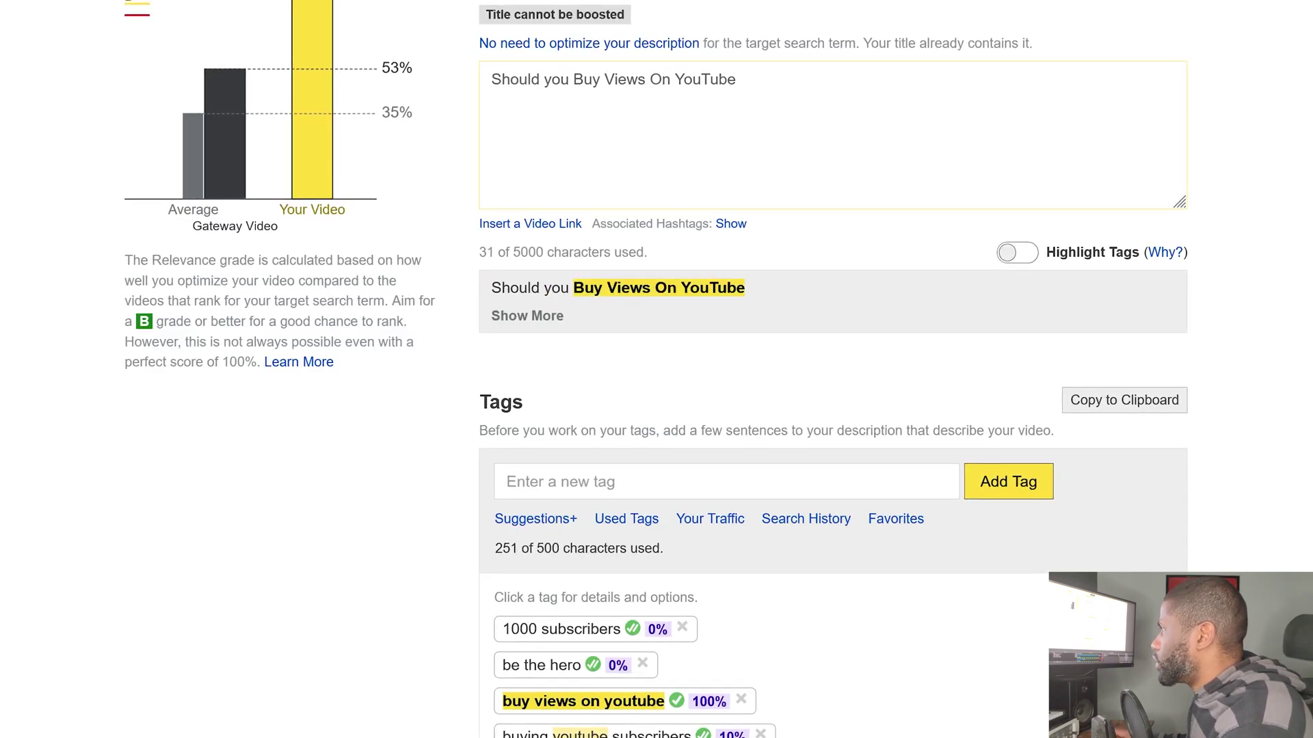
drag(737, 80, 490, 79)
right_click(525, 77)
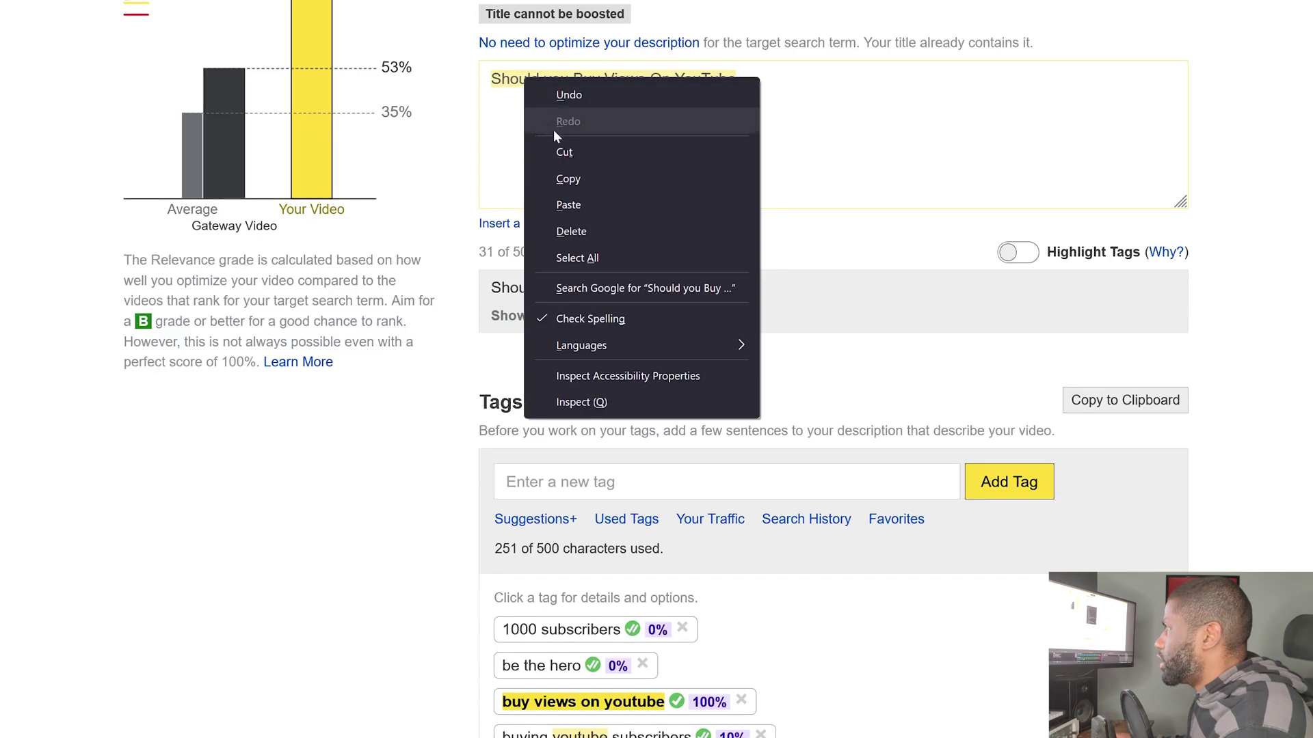
click(568, 178)
Add 'Should you Buy Views On YouTube' as a new tag.
scroll(752, 341, down, 6)
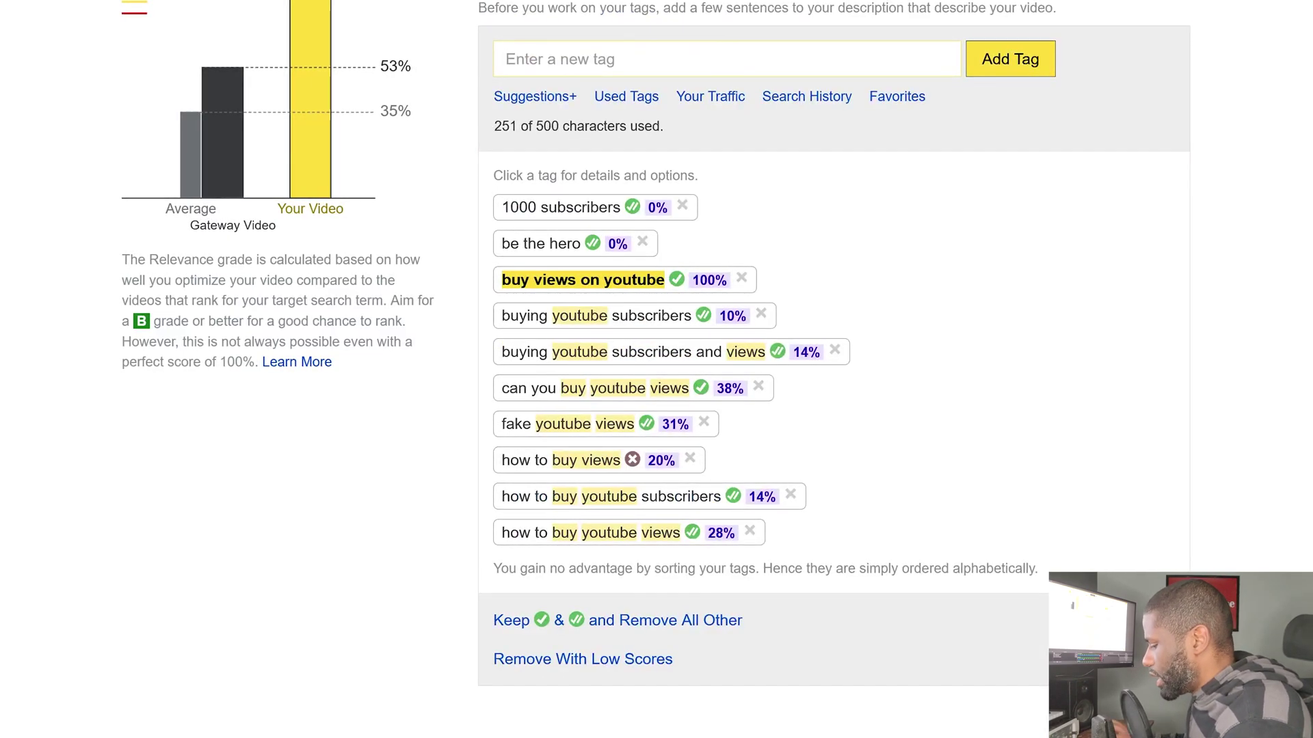
key(ctrl+v)
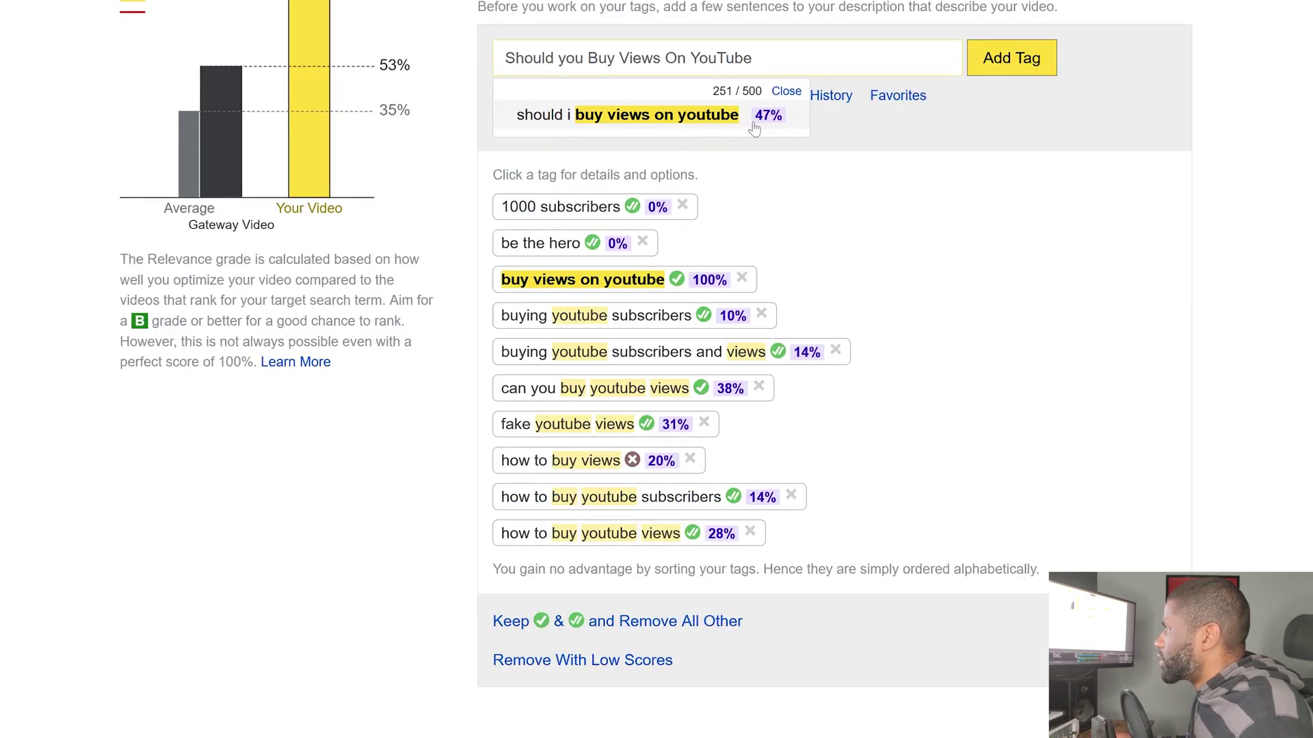
click(1017, 56)
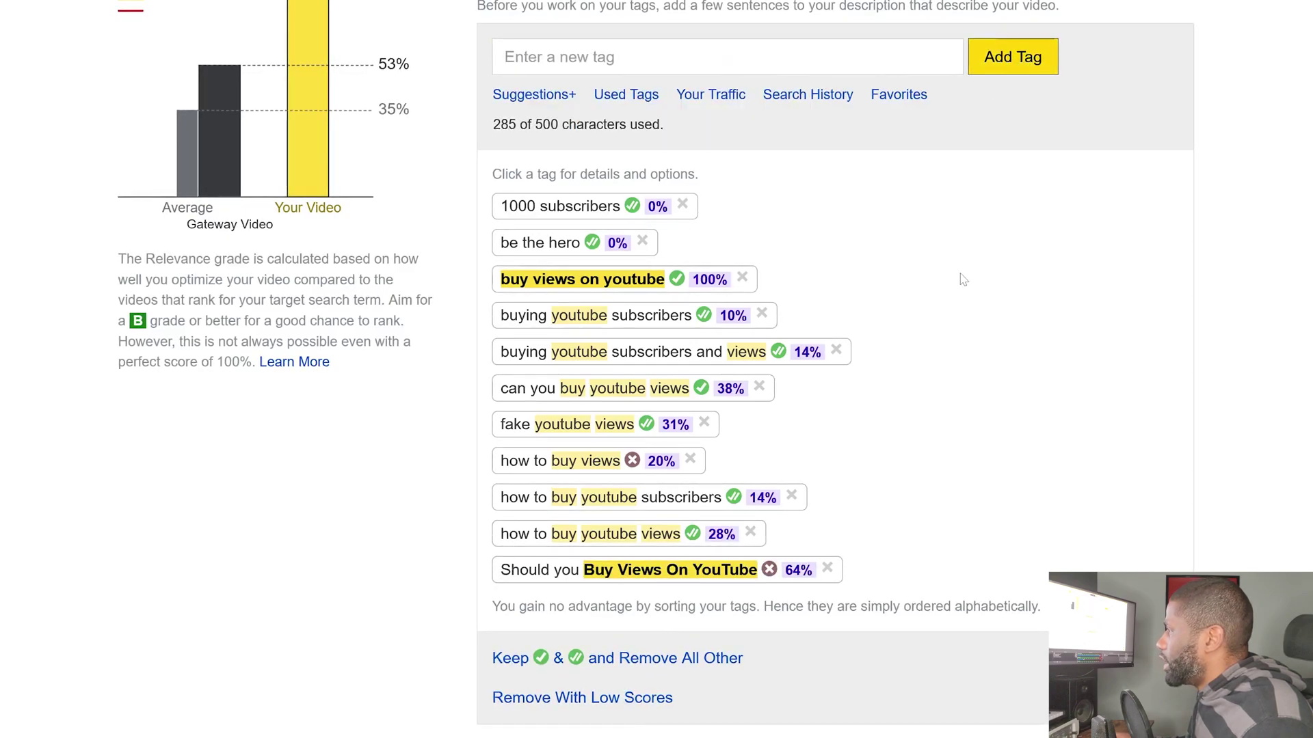
Upload the 'Hide subs1' image in the Thumbnail section as Your Thumbnail v1.
scroll(963, 280, up, 9)
scroll(601, 293, down, 15)
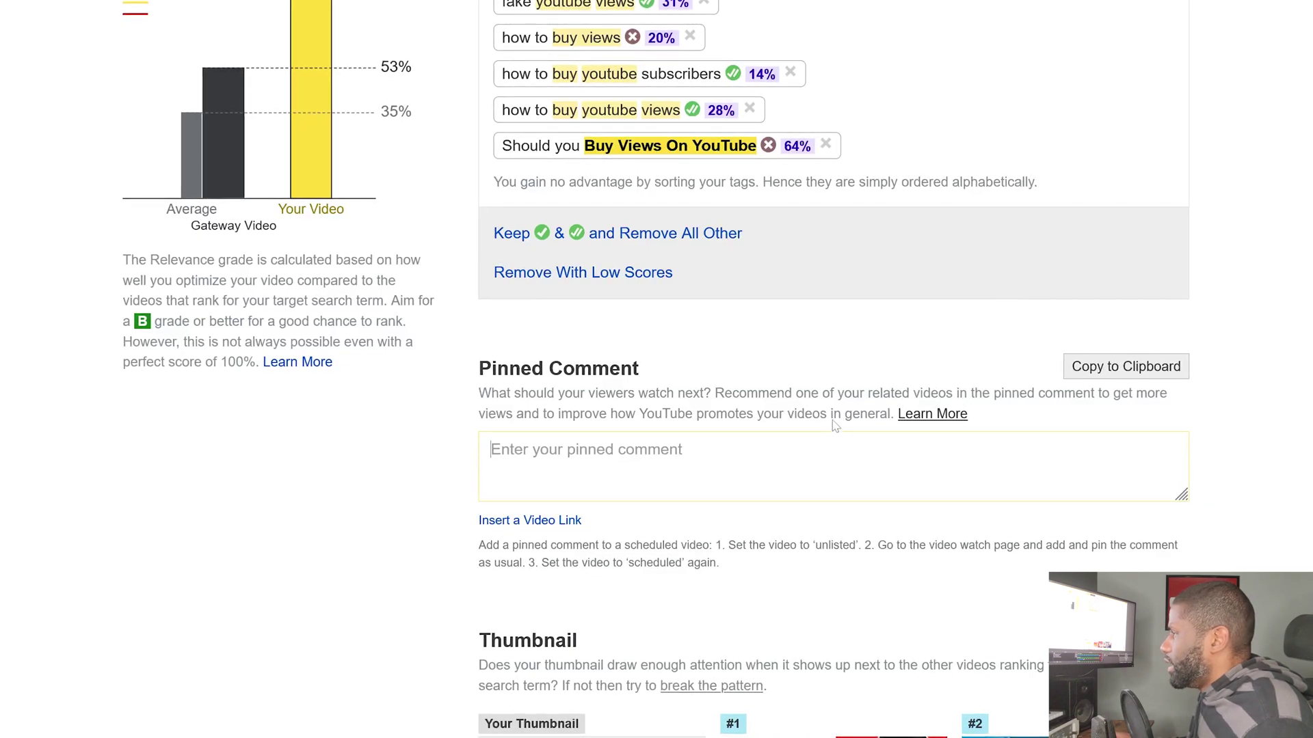
scroll(834, 425, down, 5)
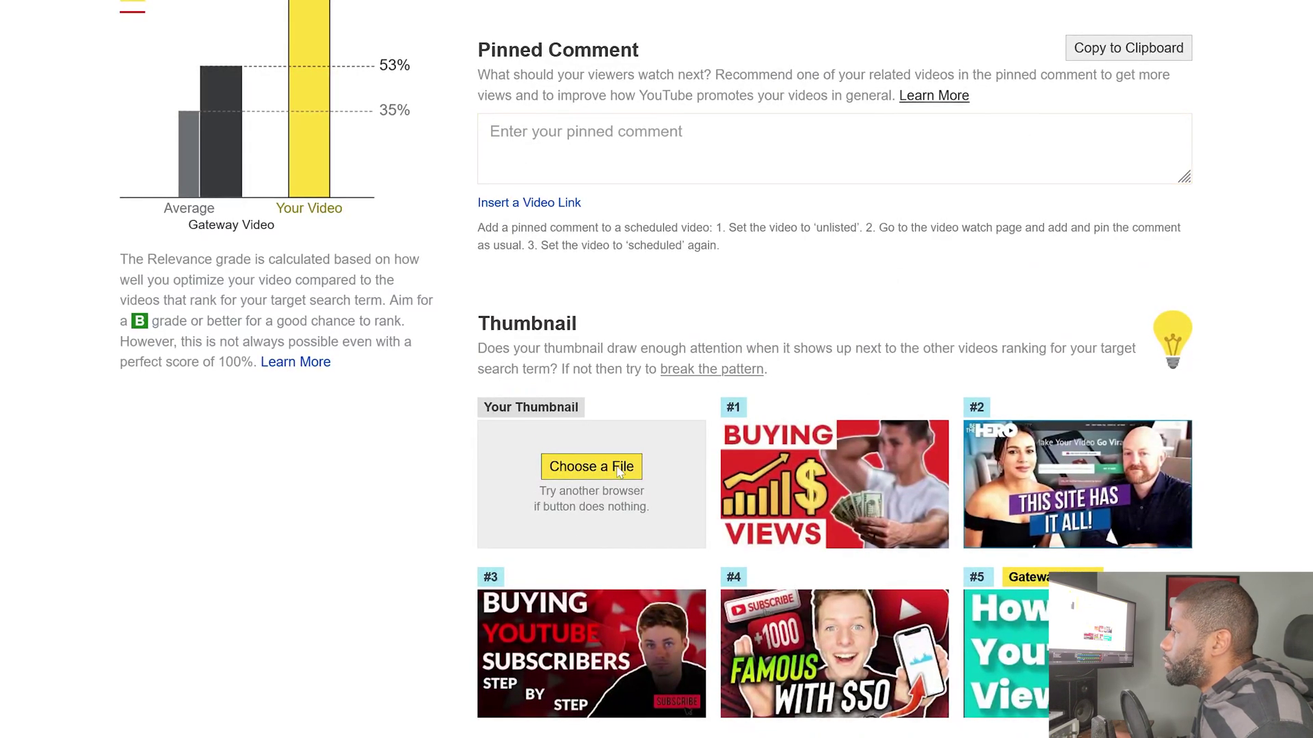
click(619, 470)
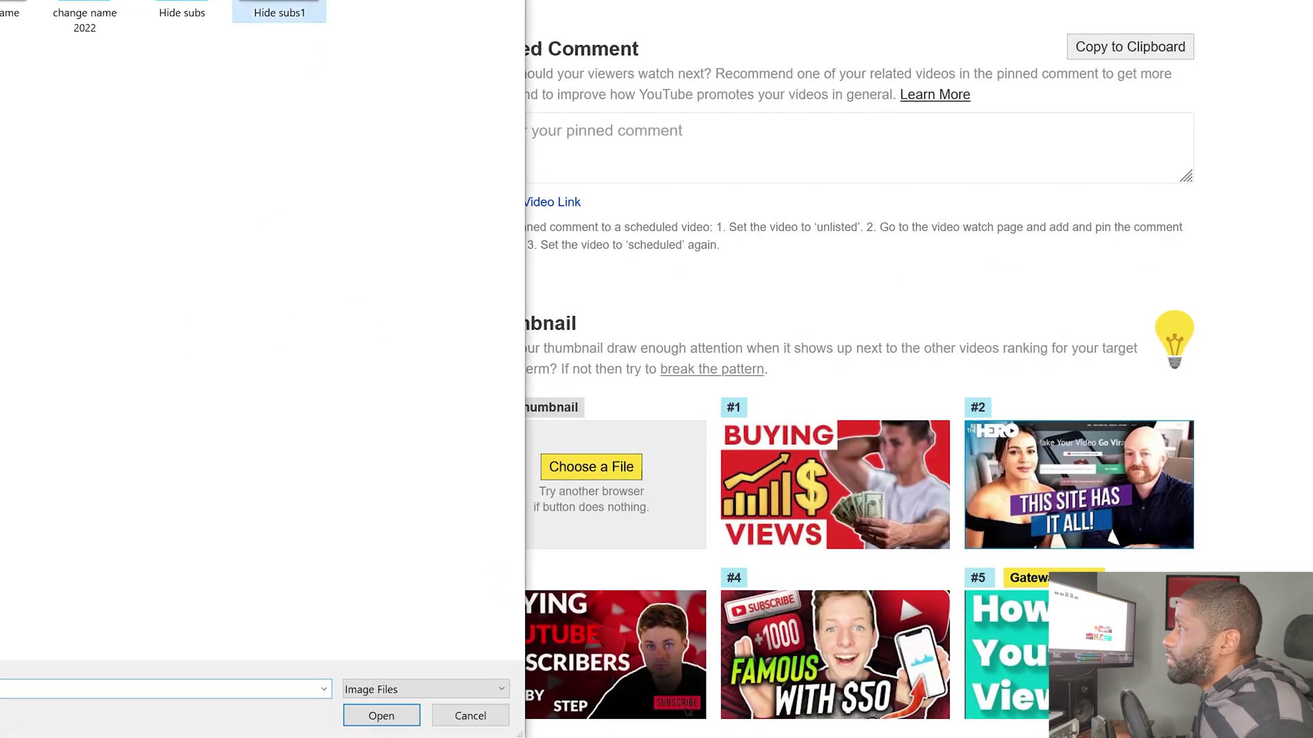
key(Return)
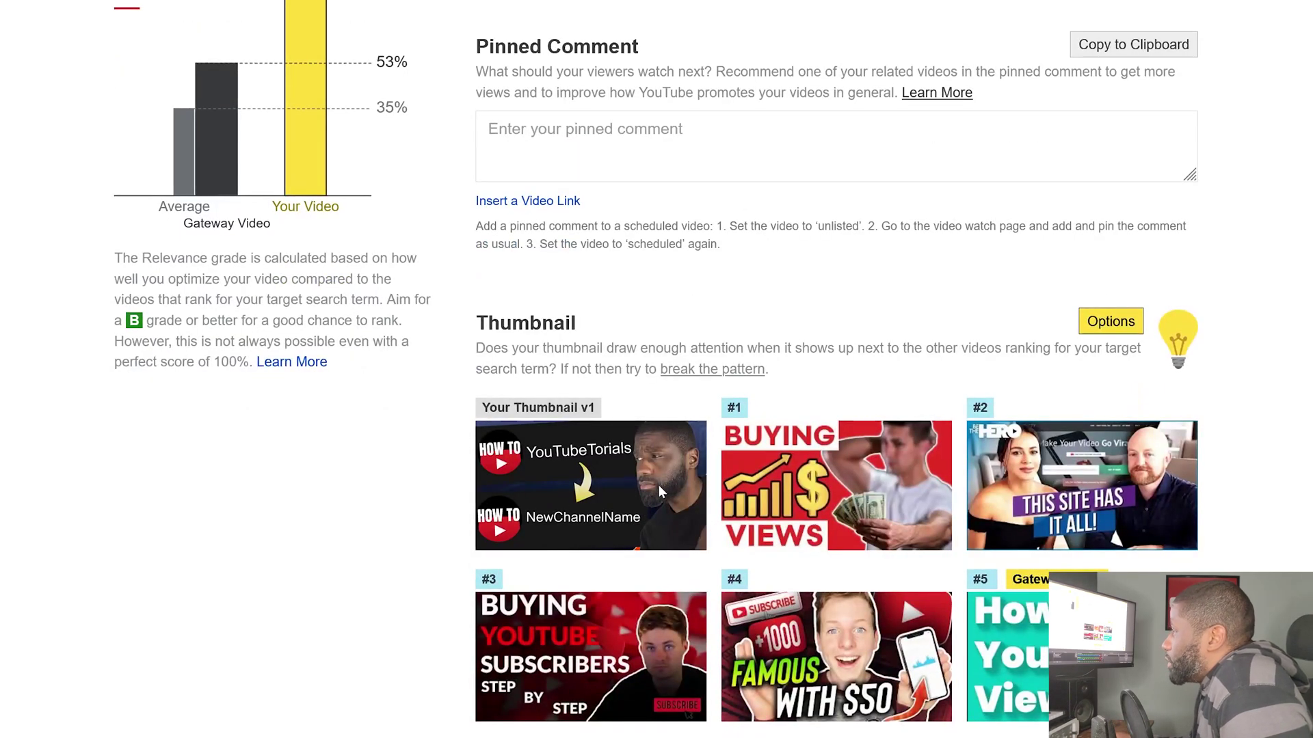
scroll(711, 525, down, 2)
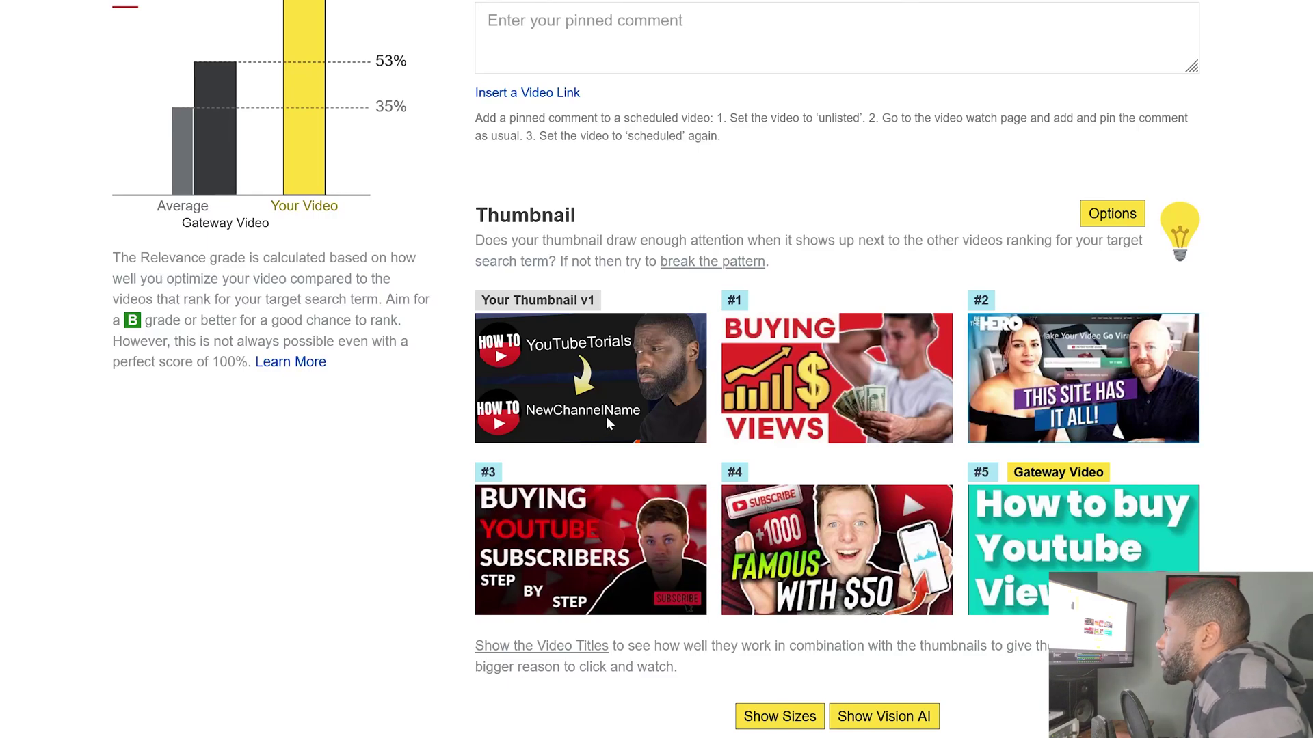
scroll(1283, 365, down, 2)
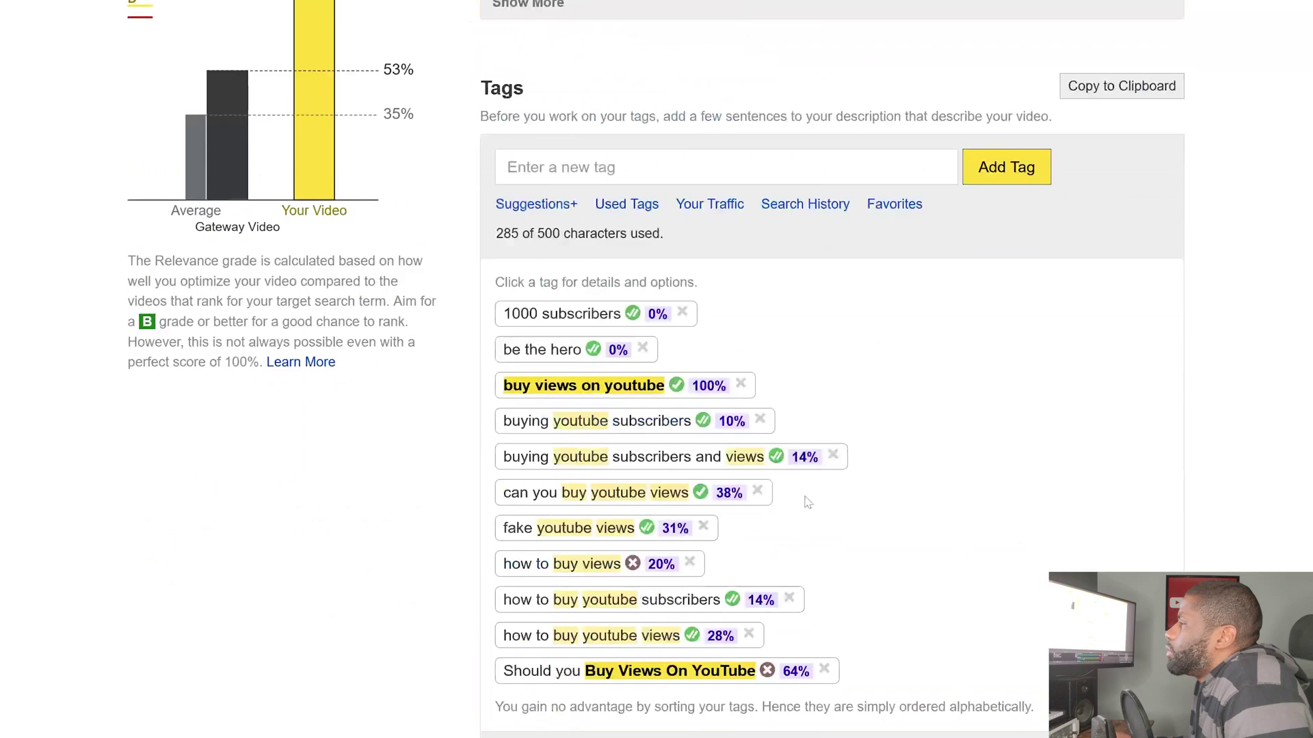
Copy the 285-character tag list to the clipboard from the Tags section.
scroll(807, 502, down, 9)
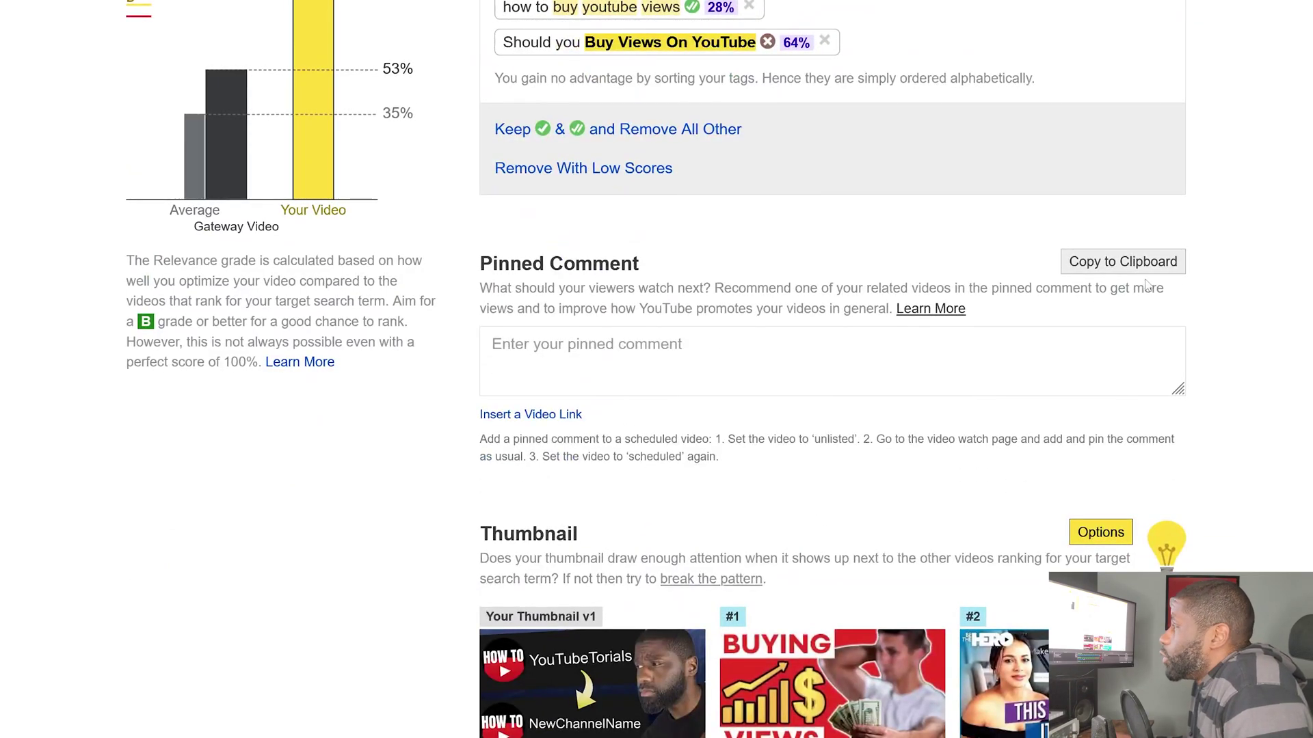
scroll(836, 381, up, 11)
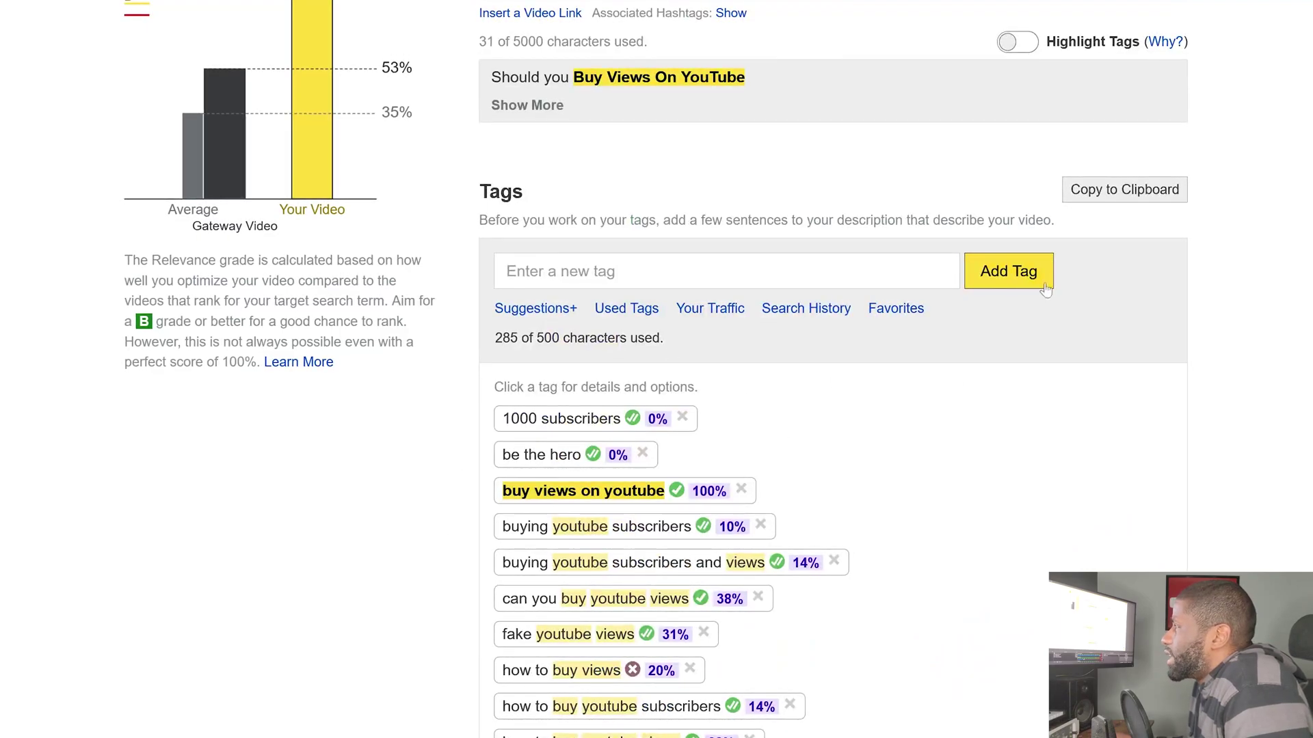
click(1130, 198)
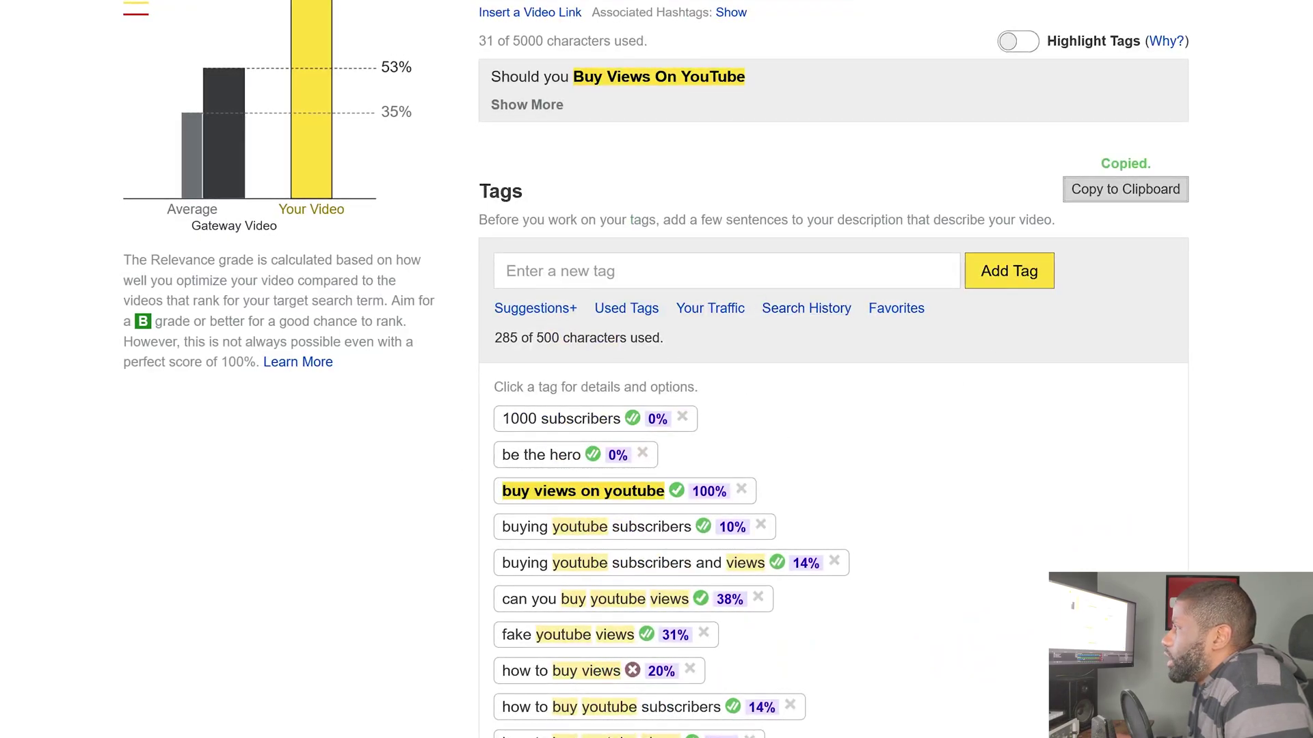